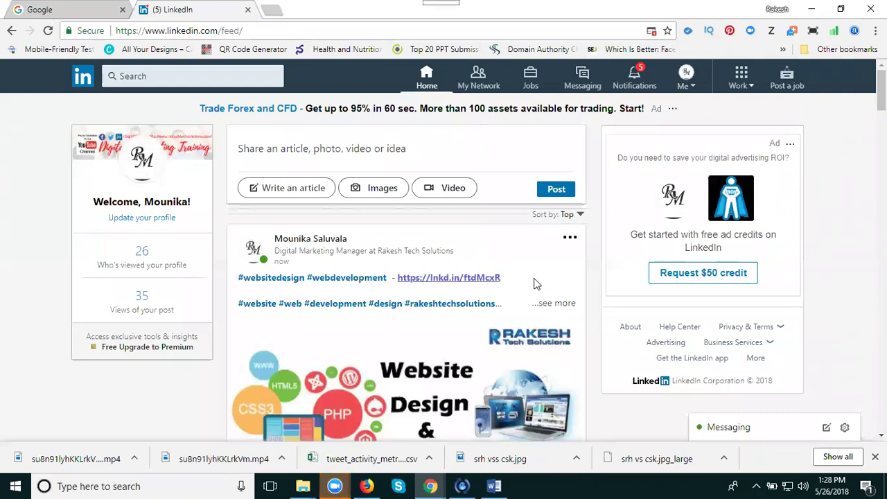
Start a new LinkedIn article and upload the Company image from the services folder as its cover, dismissing the Apple update window
{"action": "left_click", "coordinate": [291, 187]}
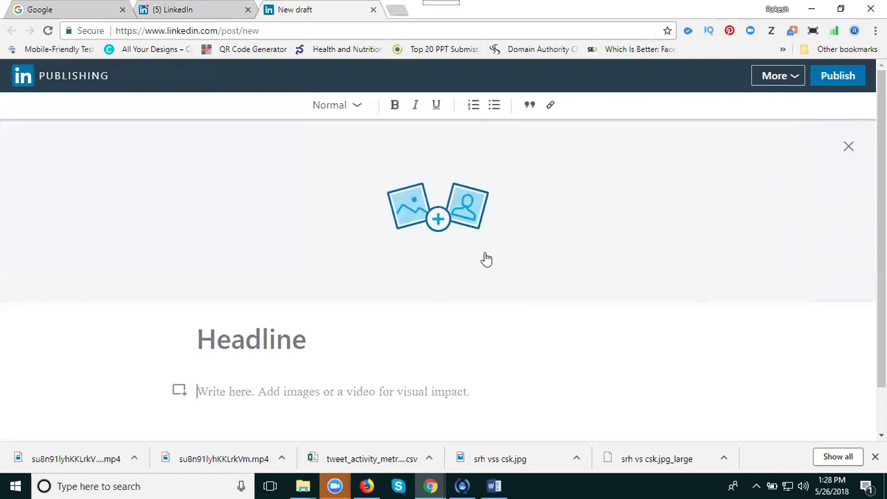
{"action": "left_click", "coordinate": [443, 219]}
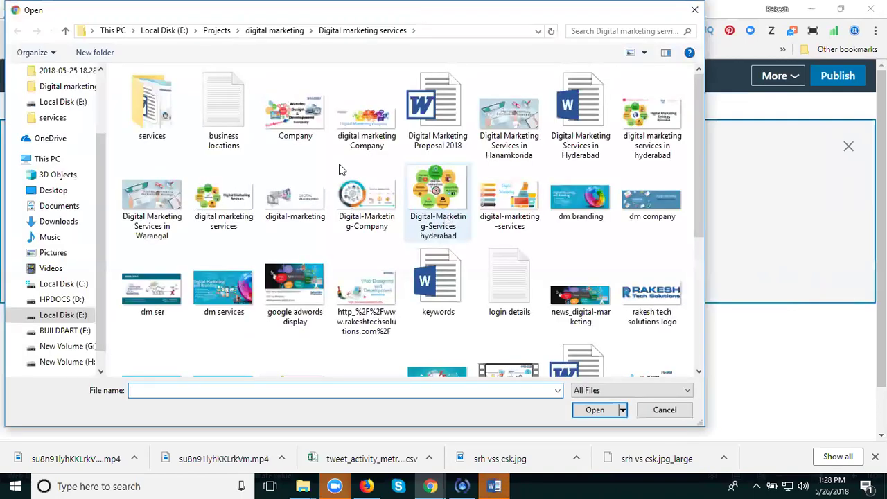
{"action": "double_click", "coordinate": [152, 110]}
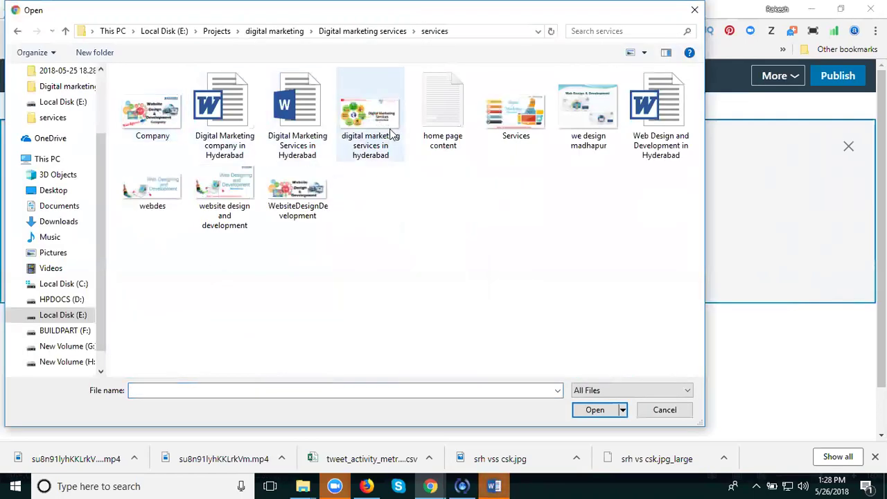
{"action": "left_click", "coordinate": [138, 135]}
{"action": "double_click", "coordinate": [138, 135]}
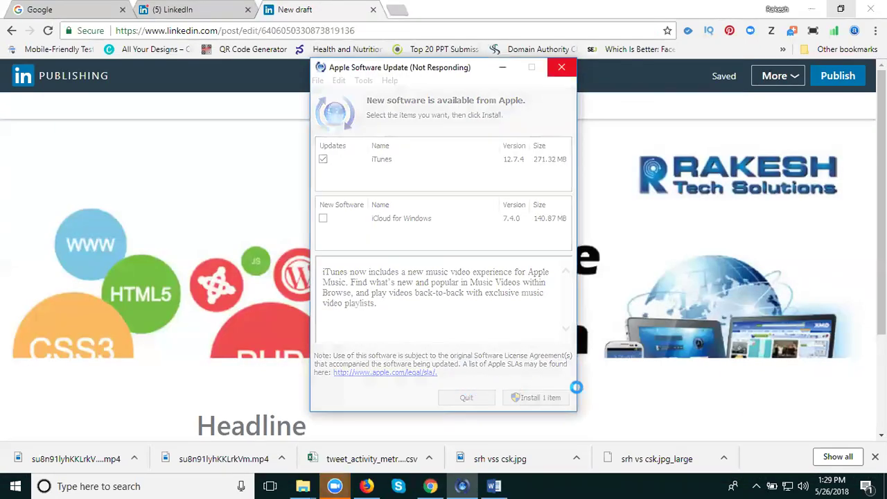
{"action": "left_click", "coordinate": [804, 423]}
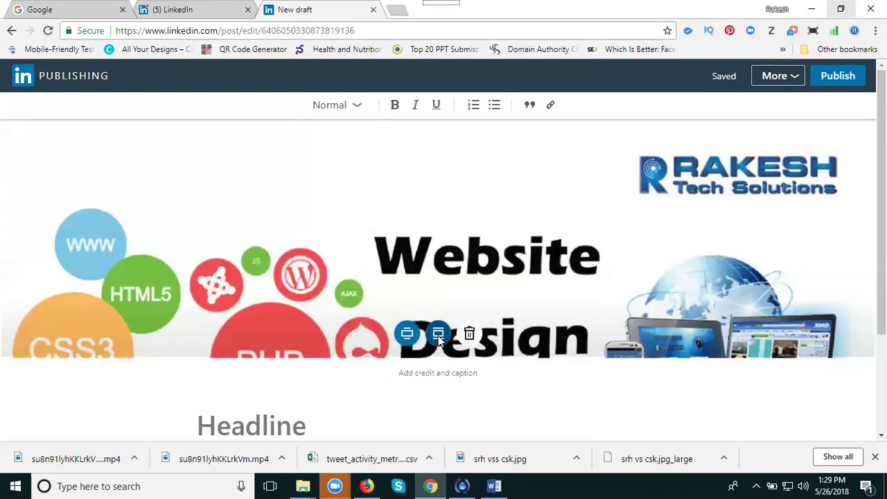
Try the cover image's full-width and uncropped layouts, and keep the uncropped text-width layout
{"action": "left_click", "coordinate": [438, 334]}
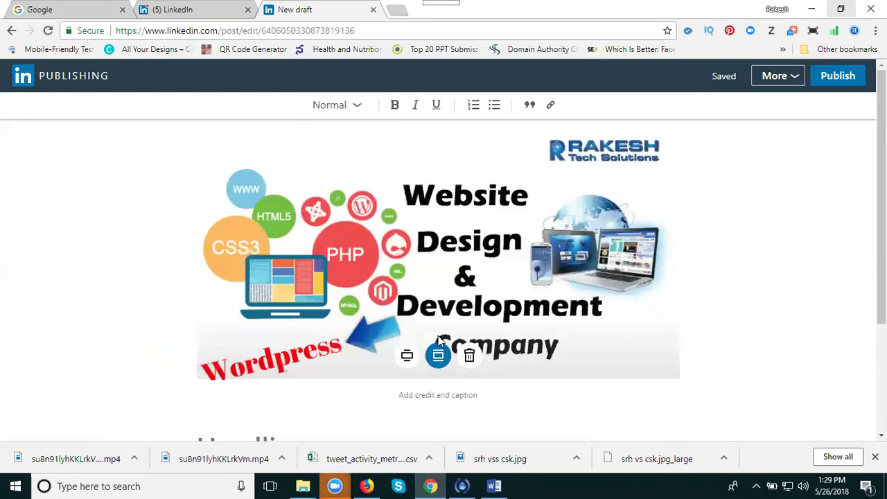
{"action": "left_click", "coordinate": [407, 356]}
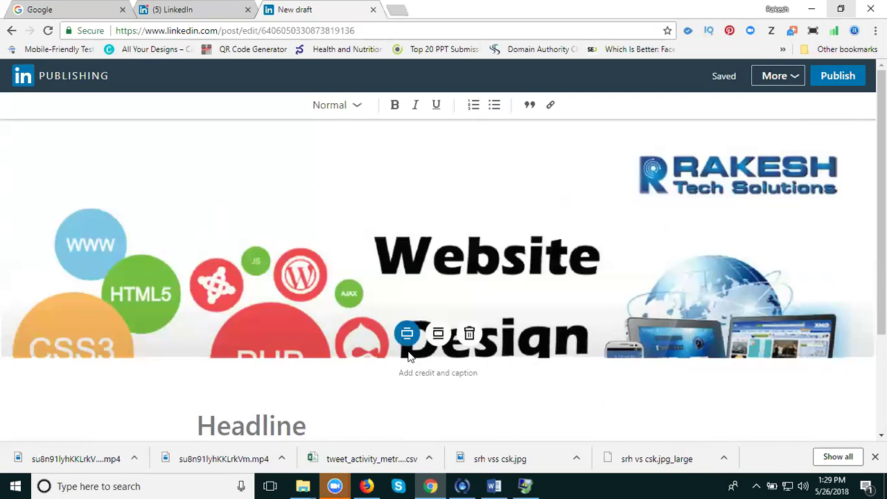
{"action": "left_click", "coordinate": [448, 336]}
Enter the article headline "Website Design And Developmet Company in Hyderabad"
{"action": "scroll", "coordinate": [445, 338], "scroll_direction": "down", "scroll_amount": 2}
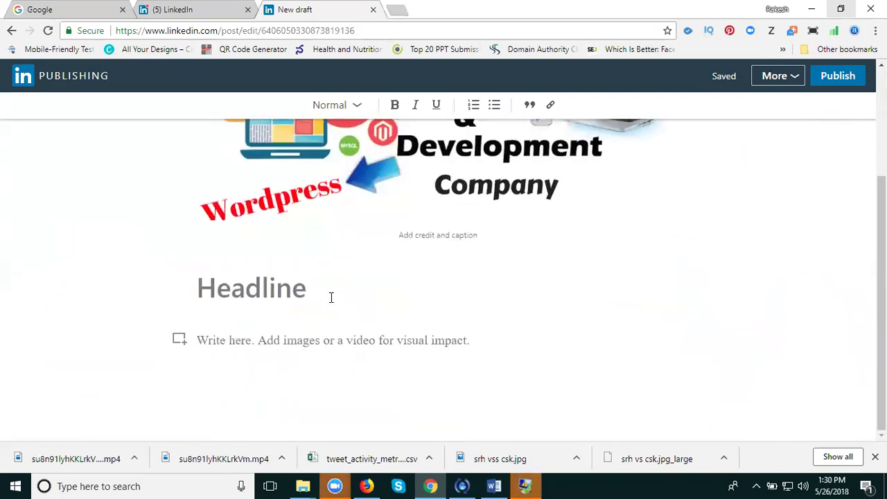
{"action": "left_click", "coordinate": [257, 291]}
{"action": "type", "text": "W"}
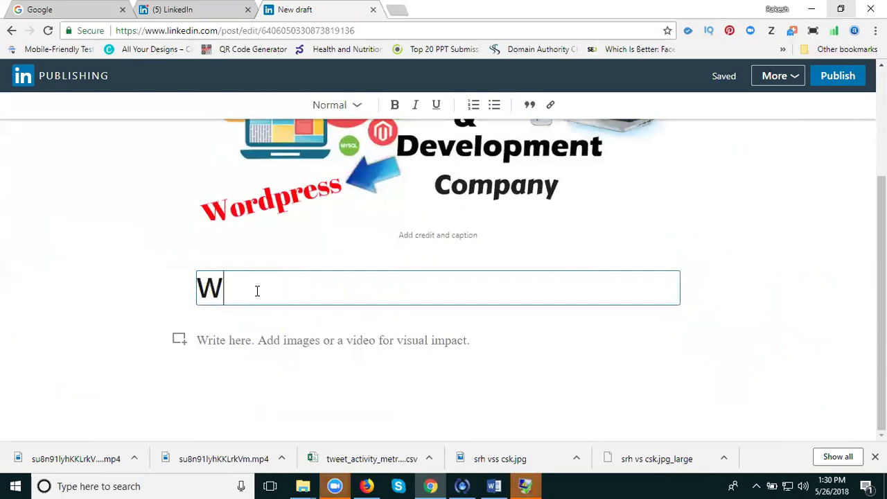
{"action": "type", "text": "ebsite D"}
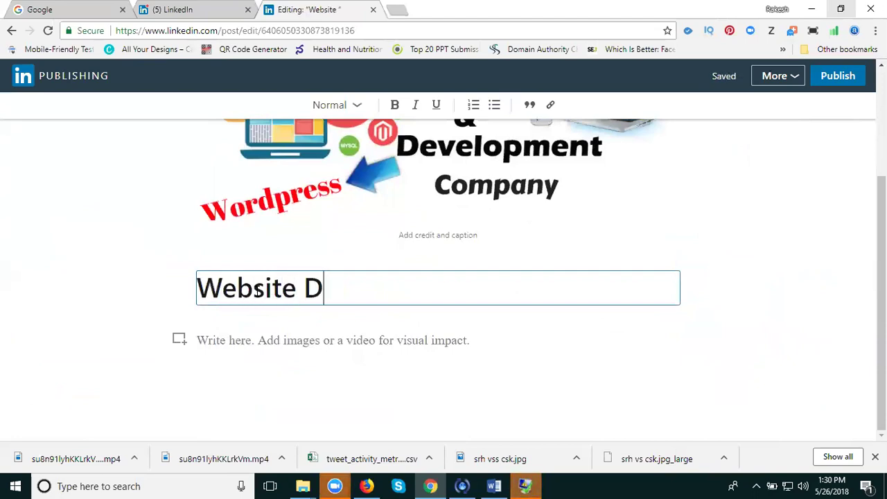
{"action": "type", "text": "esign And"}
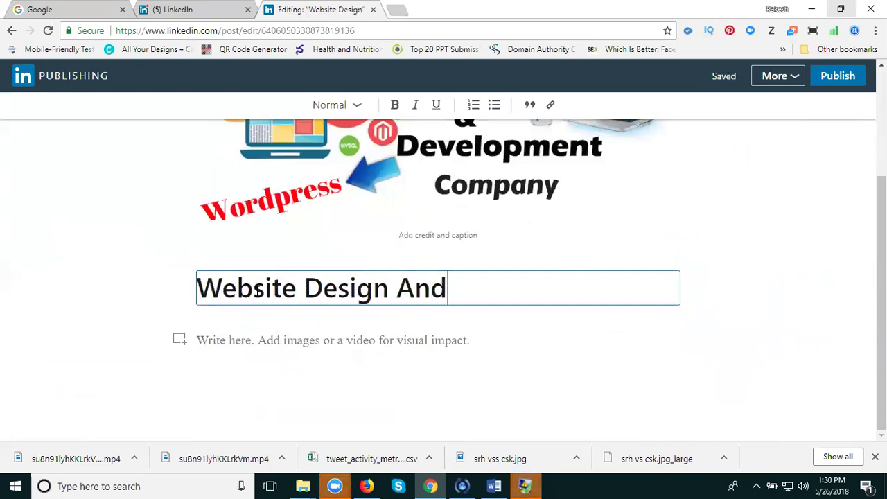
{"action": "type", "text": " Develop"}
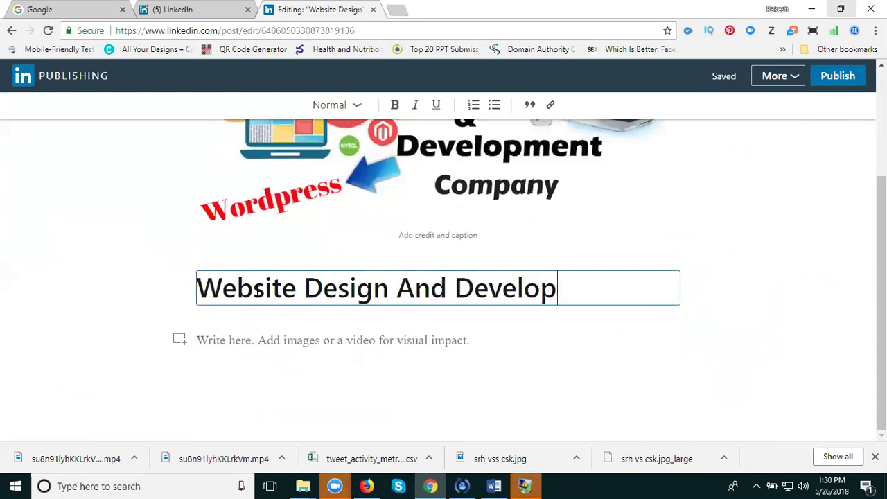
{"action": "type", "text": "met Compan"}
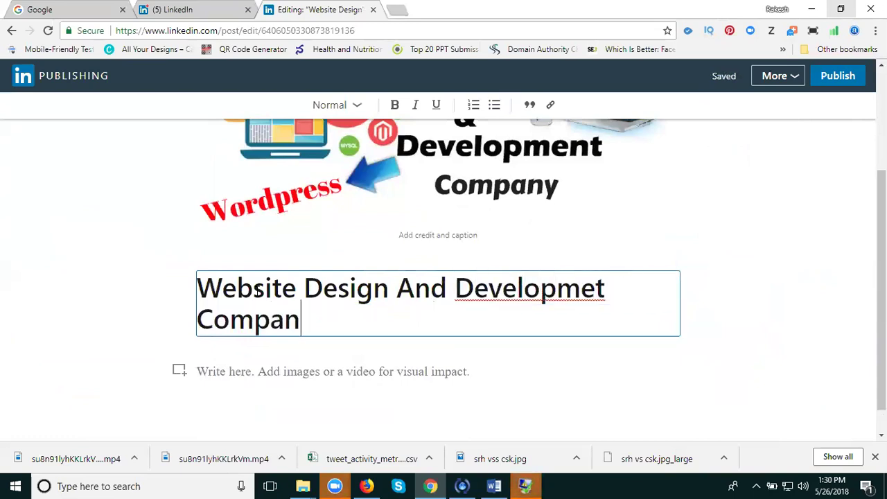
{"action": "type", "text": "y in Hydern"}
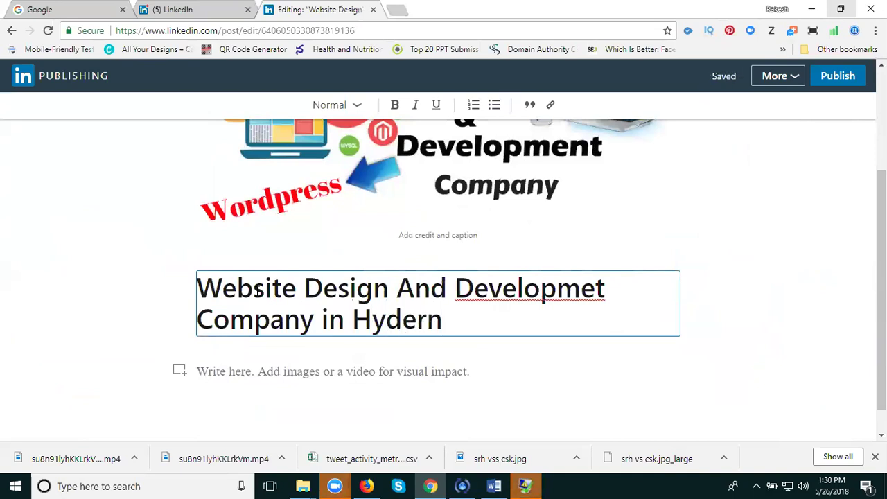
{"action": "key", "text": "BackSpace"}
{"action": "type", "text": "abad"}
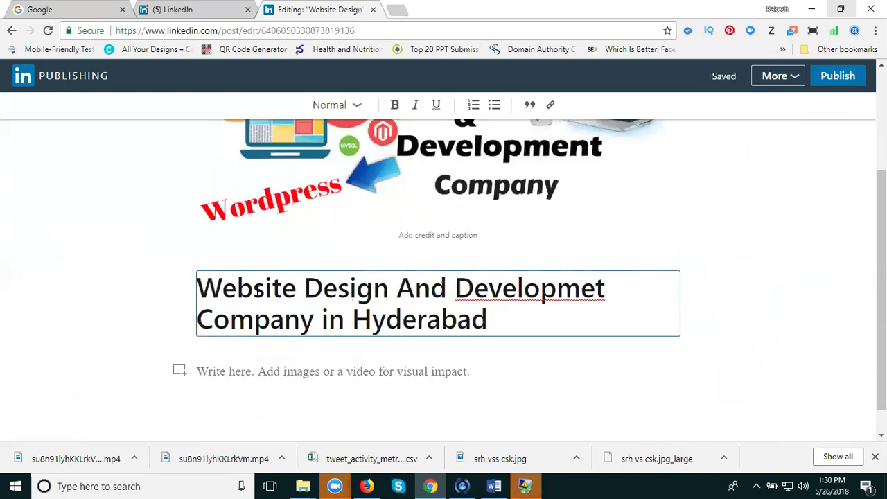
Copy the headline text into the article body
{"action": "triple_click", "coordinate": [257, 291]}
{"action": "key", "text": "ctrl+c"}
{"action": "left_click", "coordinate": [208, 372]}
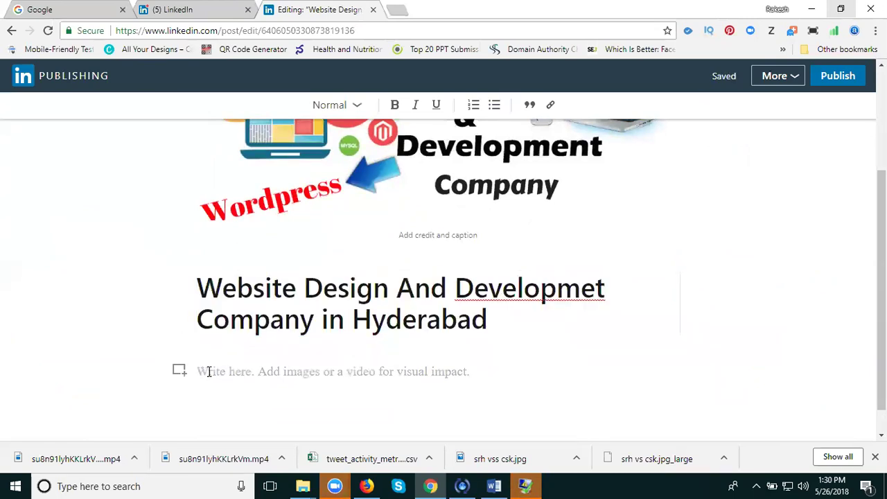
{"action": "key", "text": "ctrl+v"}
Copy all text of the Word document "Web Design and Development in Hyderabad" and paste it over the article's body line in Chrome
{"action": "left_click", "coordinate": [493, 486]}
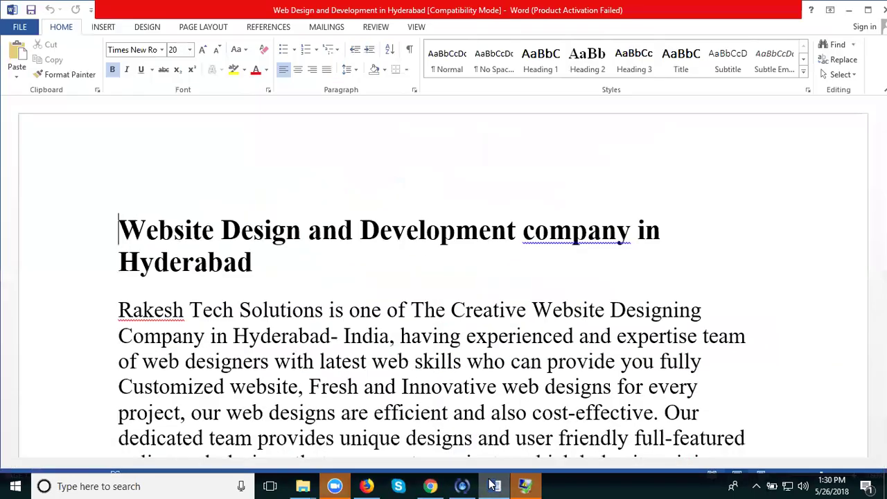
{"action": "left_click", "coordinate": [120, 310]}
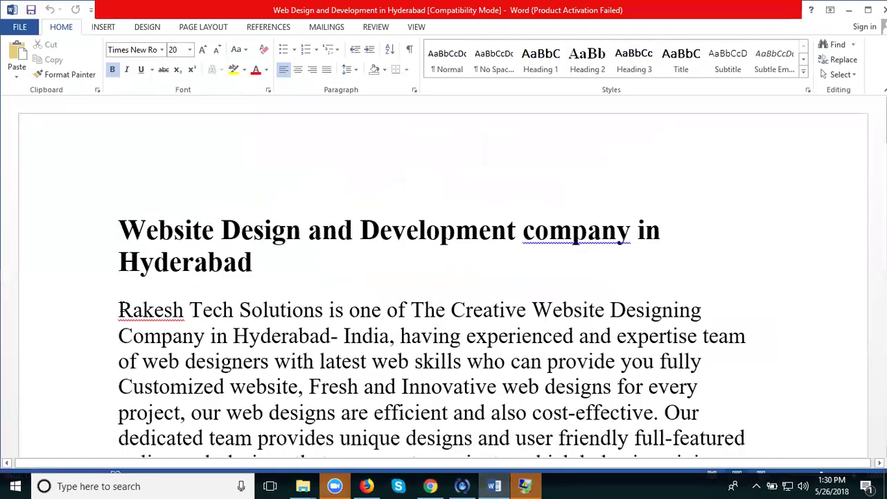
{"action": "left_click", "coordinate": [128, 388], "text": "shift"}
{"action": "key", "text": "ctrl+a"}
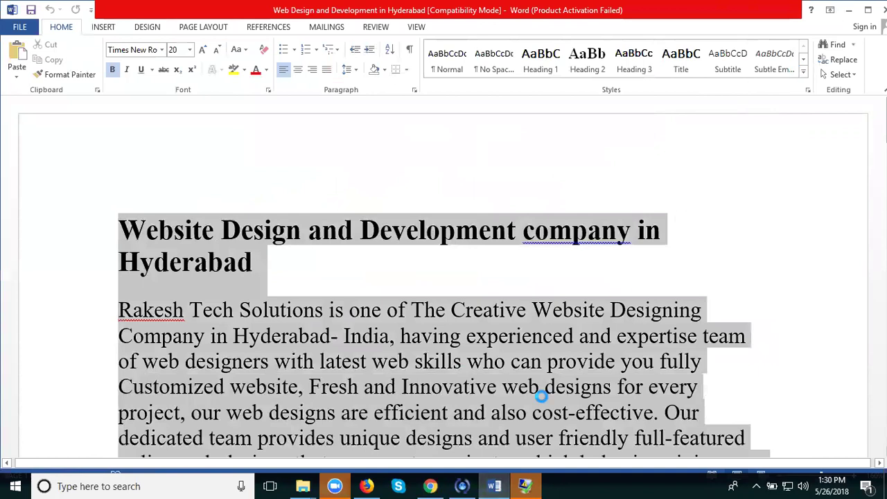
{"action": "left_click", "coordinate": [431, 485]}
{"action": "left_click", "coordinate": [431, 486]}
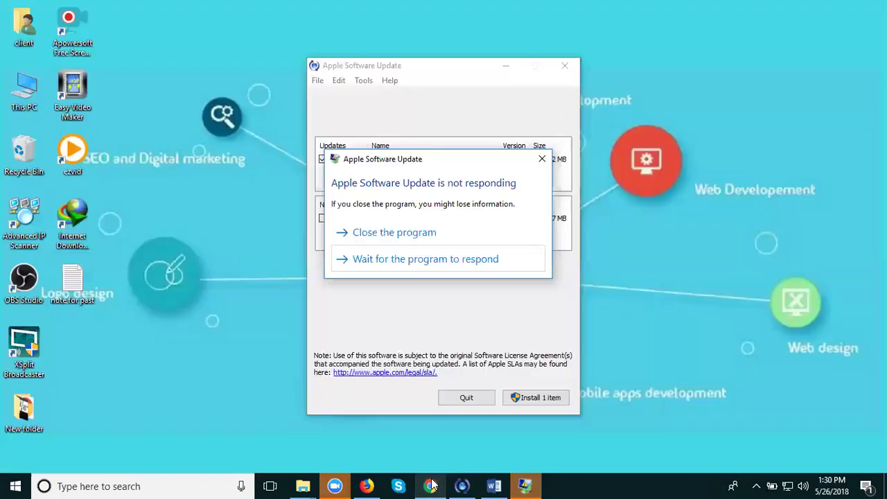
{"action": "left_click", "coordinate": [430, 485]}
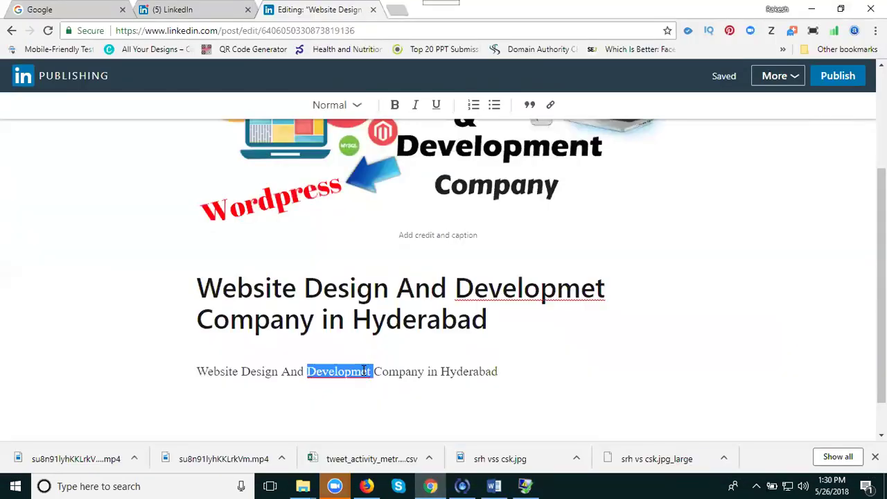
{"action": "triple_click", "coordinate": [363, 371]}
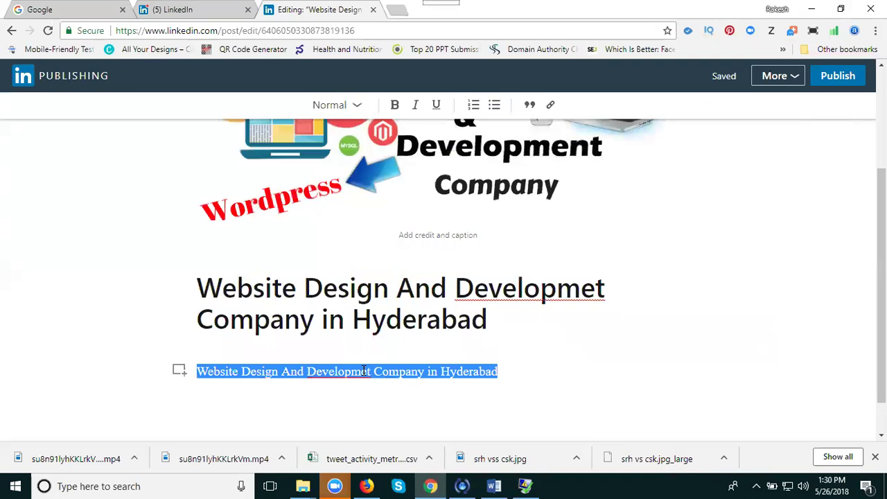
{"action": "key", "text": "ctrl+v"}
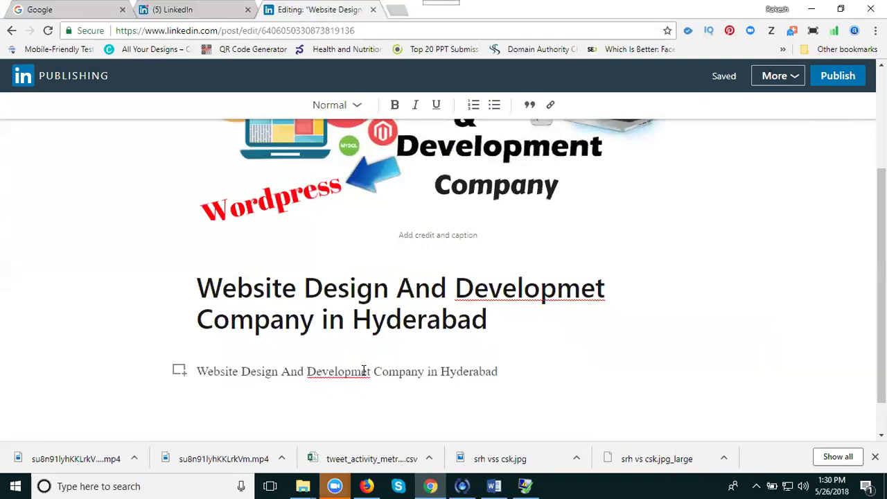
Review the pasted article text down to the More Details links and contact line at its end
{"action": "scroll", "coordinate": [660, 340], "scroll_direction": "down", "scroll_amount": 3}
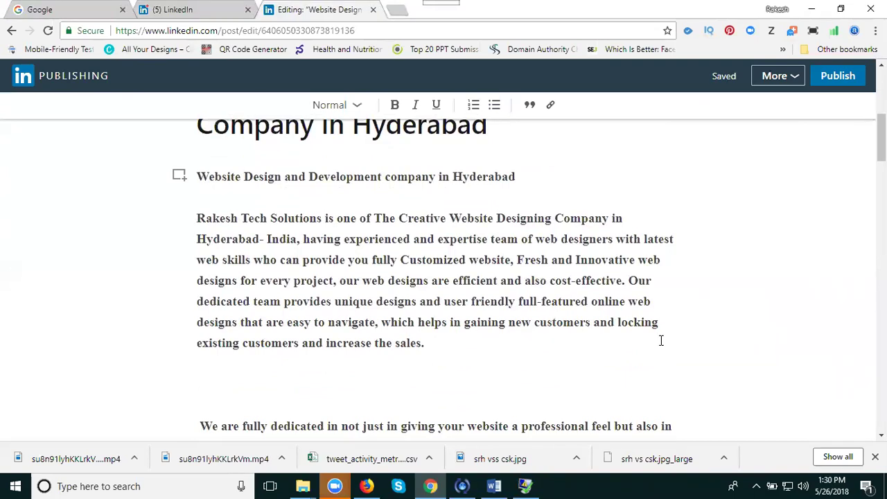
{"action": "scroll", "coordinate": [637, 331], "scroll_direction": "down", "scroll_amount": 5}
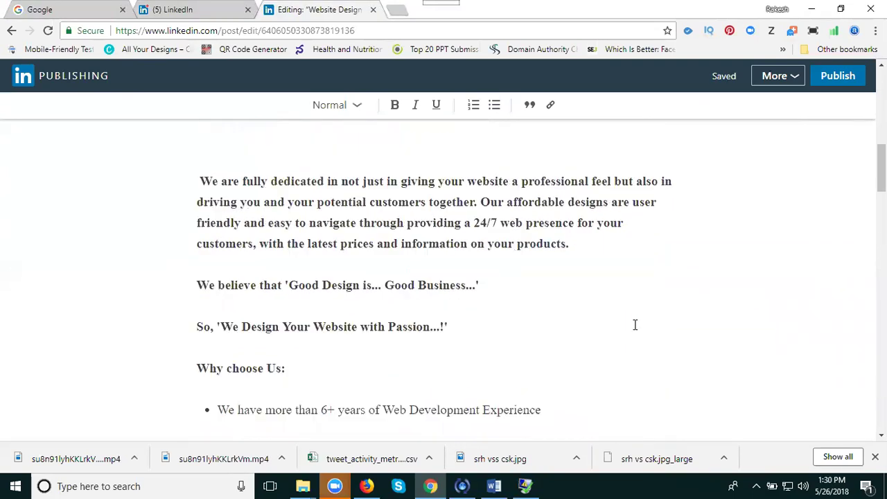
{"action": "scroll", "coordinate": [430, 386], "scroll_direction": "down", "scroll_amount": 4}
{"action": "scroll", "coordinate": [429, 358], "scroll_direction": "down", "scroll_amount": 12}
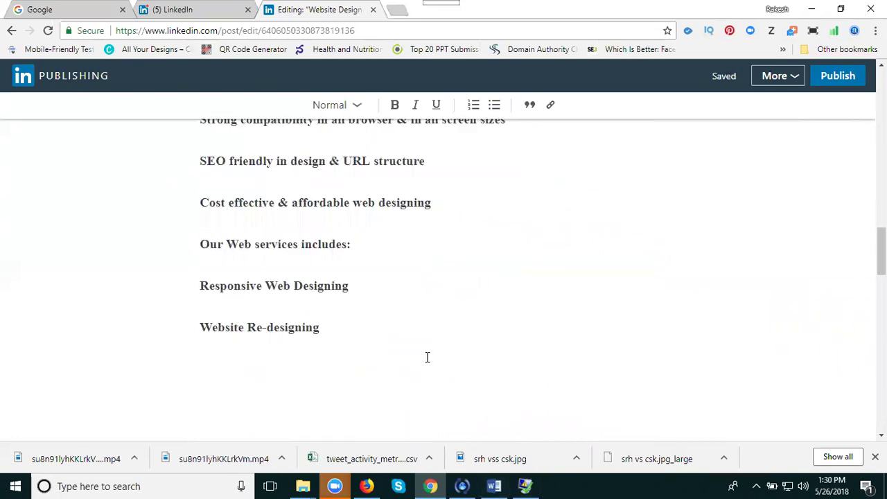
{"action": "scroll", "coordinate": [427, 357], "scroll_direction": "down", "scroll_amount": 10}
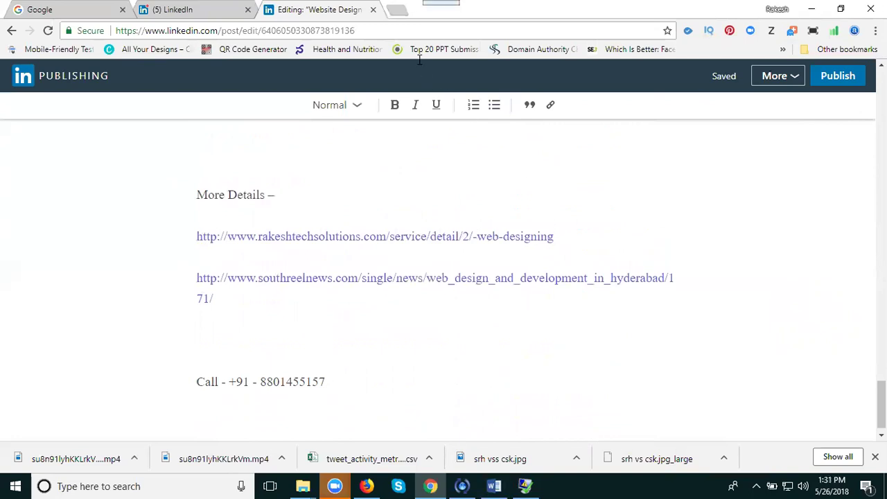
Open rakeshtechsolutions.com in a new browser tab and copy the address of its Web Design And Development In Hyderabad service page
{"action": "left_click", "coordinate": [394, 11]}
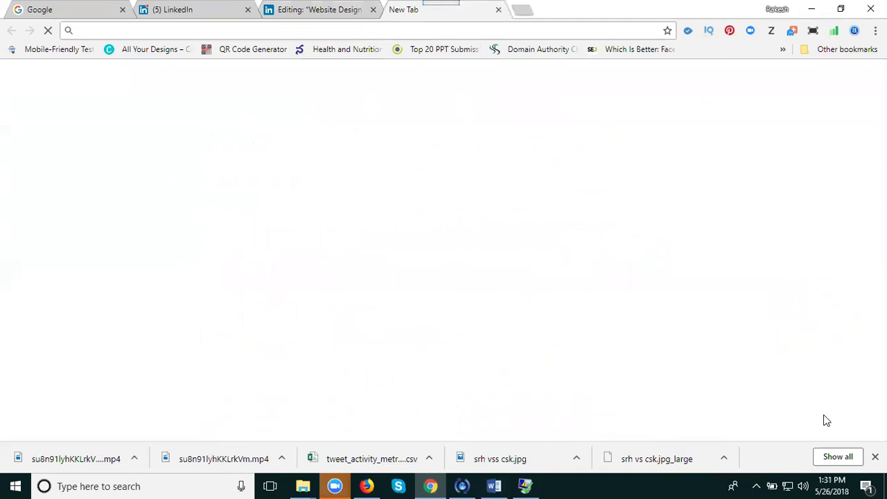
{"action": "type", "text": "ra"}
{"action": "key", "text": "Return"}
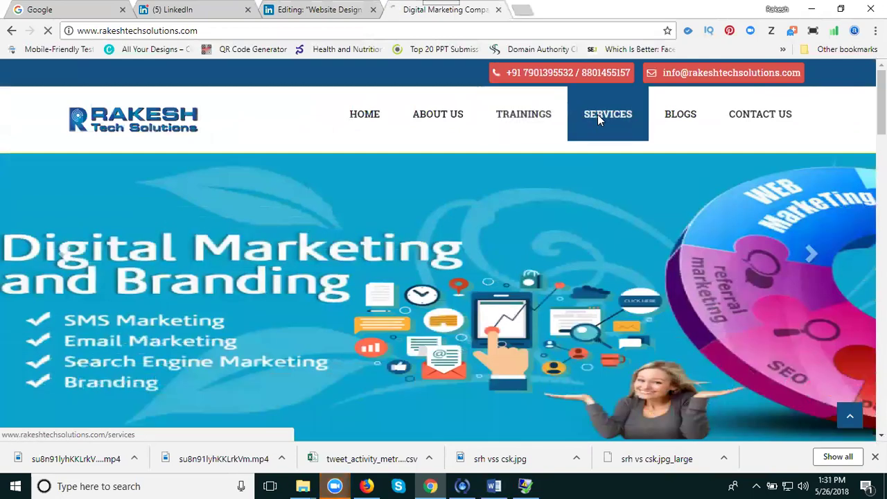
{"action": "left_click", "coordinate": [597, 114]}
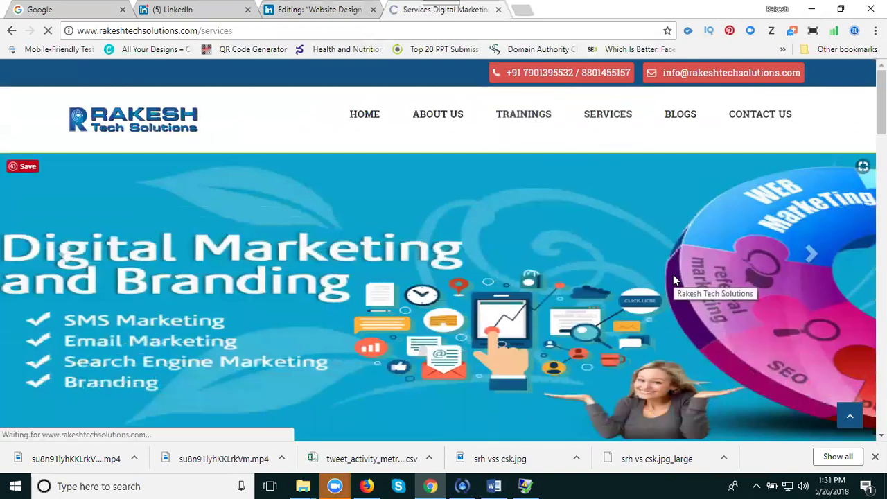
{"action": "scroll", "coordinate": [673, 281], "scroll_direction": "down", "scroll_amount": 8}
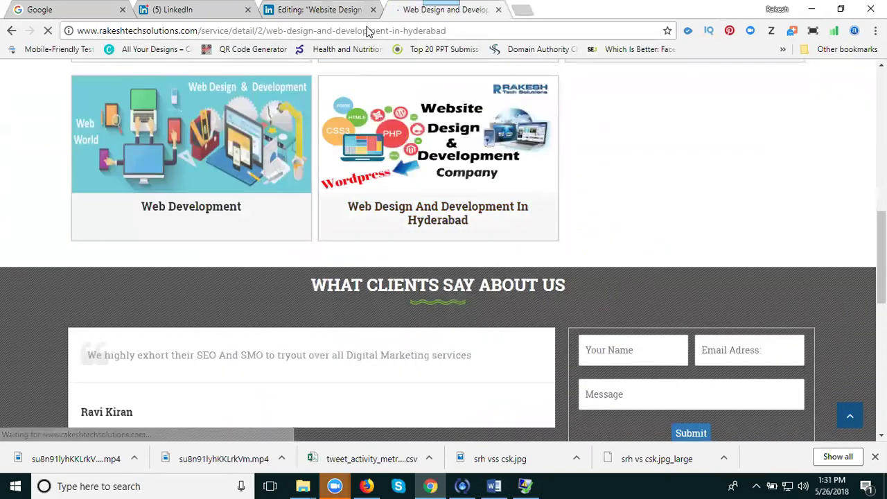
{"action": "left_click", "coordinate": [367, 30]}
{"action": "key", "text": "ctrl+c"}
In the Word document, replace the first More Details link with the copied service page address and save the document
{"action": "left_click", "coordinate": [493, 485]}
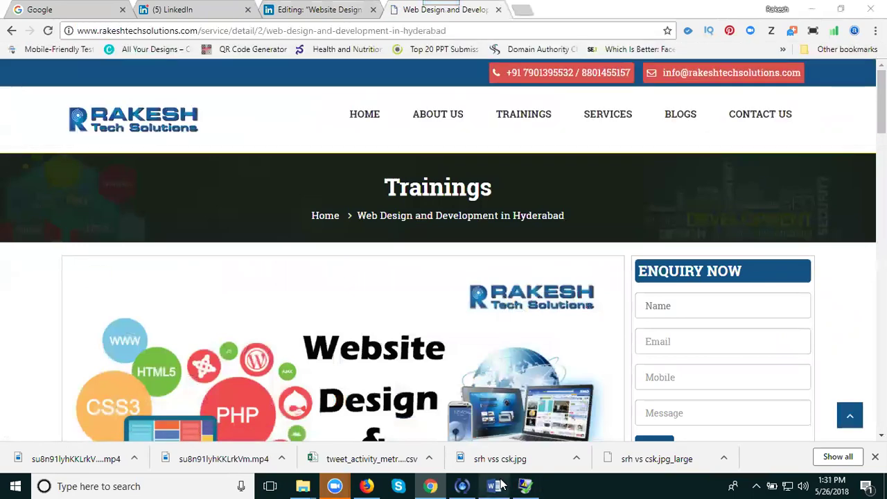
{"action": "scroll", "coordinate": [370, 340], "scroll_direction": "down", "scroll_amount": 3}
{"action": "scroll", "coordinate": [370, 340], "scroll_direction": "down", "scroll_amount": 20}
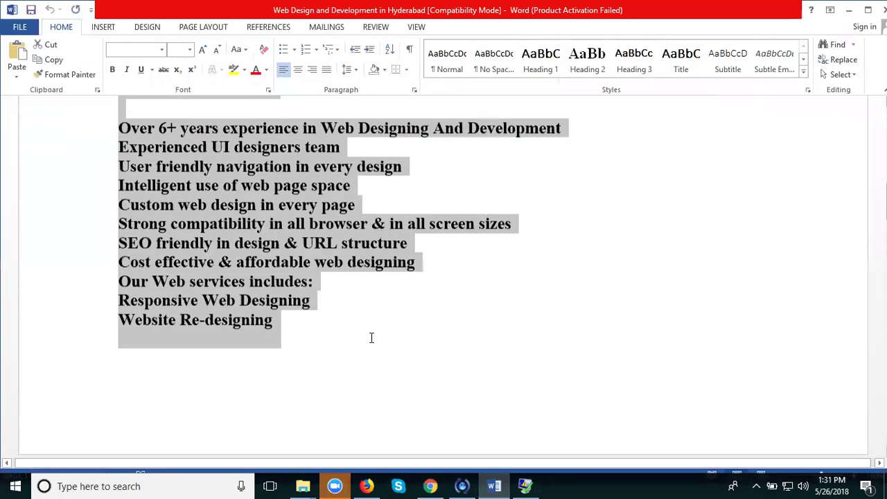
{"action": "scroll", "coordinate": [370, 331], "scroll_direction": "down", "scroll_amount": 4}
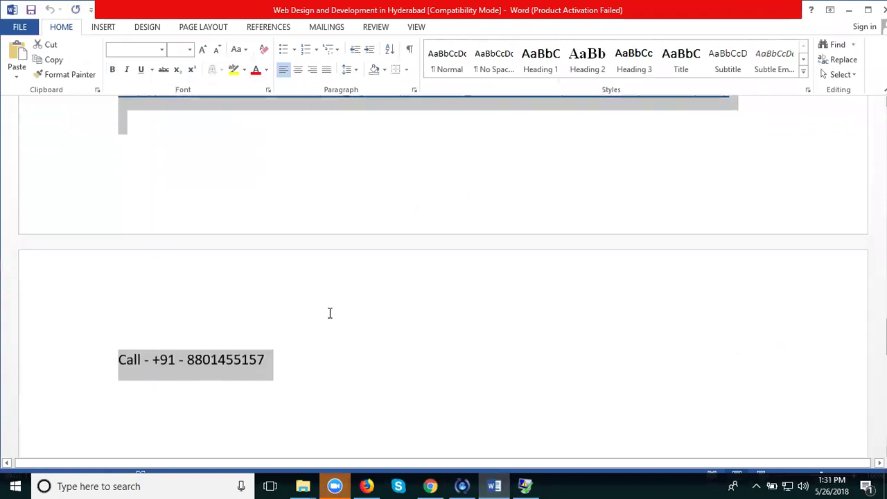
{"action": "scroll", "coordinate": [307, 287], "scroll_direction": "up", "scroll_amount": 2}
{"action": "left_click", "coordinate": [308, 278]}
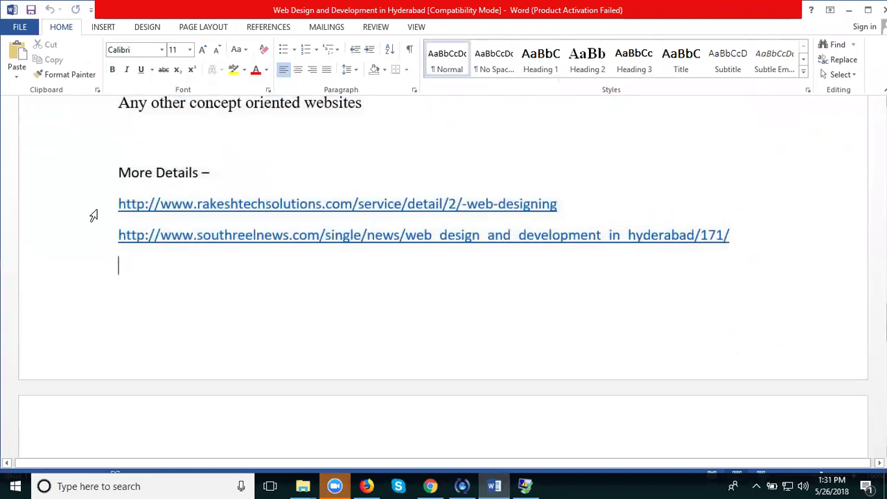
{"action": "left_click", "coordinate": [96, 209]}
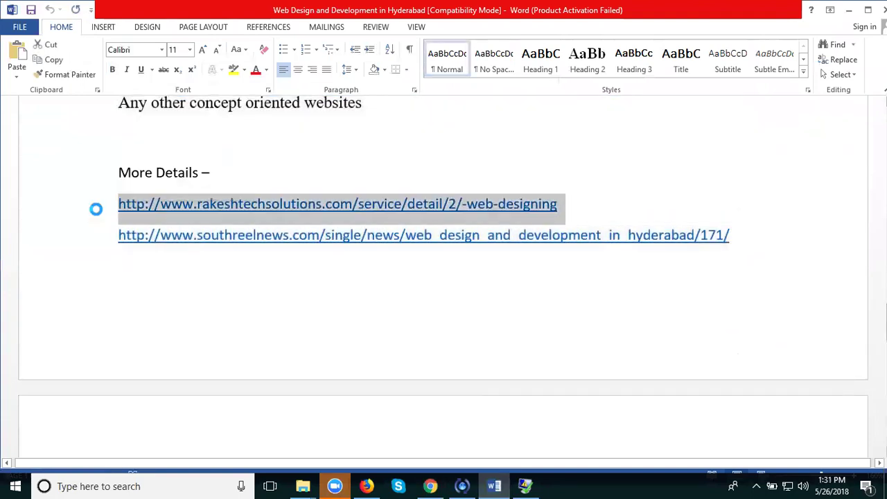
{"action": "left_click", "coordinate": [96, 209]}
{"action": "left_click", "coordinate": [96, 210]}
{"action": "key", "text": "ctrl+v"}
{"action": "key", "text": "Return"}
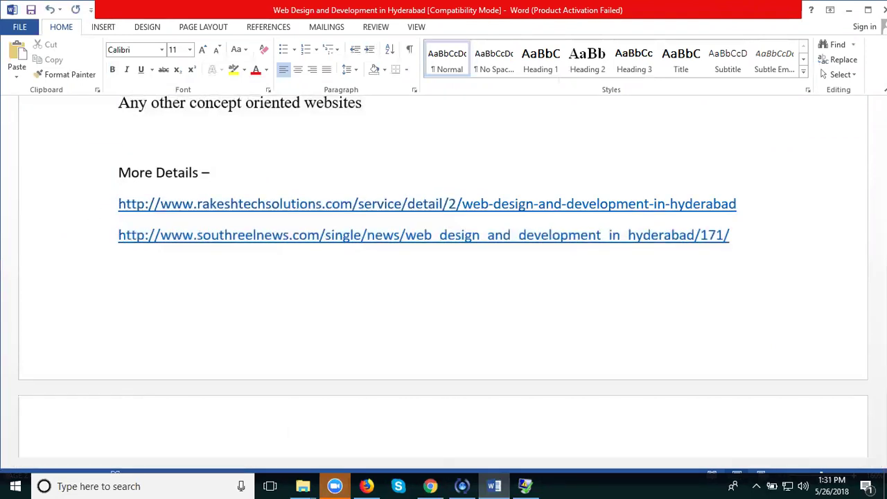
{"action": "key", "text": "ctrl+s"}
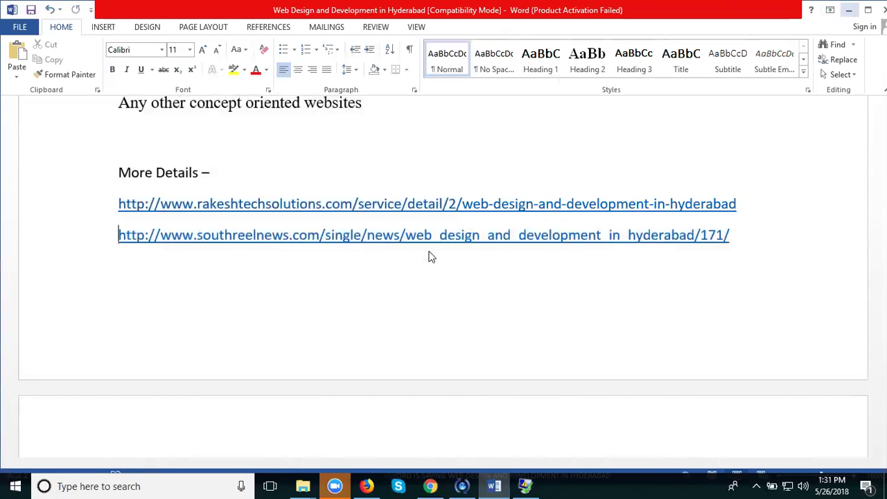
{"action": "key", "text": "alt+Tab"}
{"action": "key", "text": "ctrl+l"}
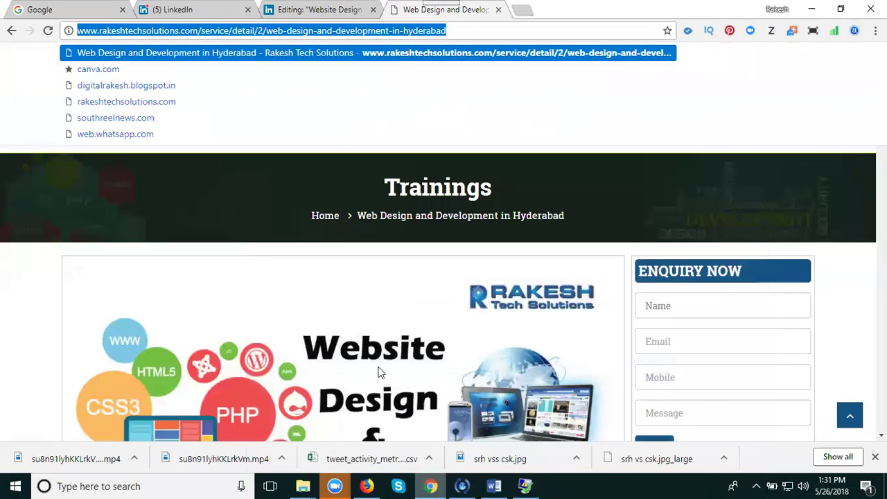
{"action": "scroll", "coordinate": [361, 305], "scroll_direction": "down", "scroll_amount": 4}
{"action": "scroll", "coordinate": [361, 301], "scroll_direction": "down", "scroll_amount": 6}
{"action": "scroll", "coordinate": [361, 293], "scroll_direction": "up", "scroll_amount": 3}
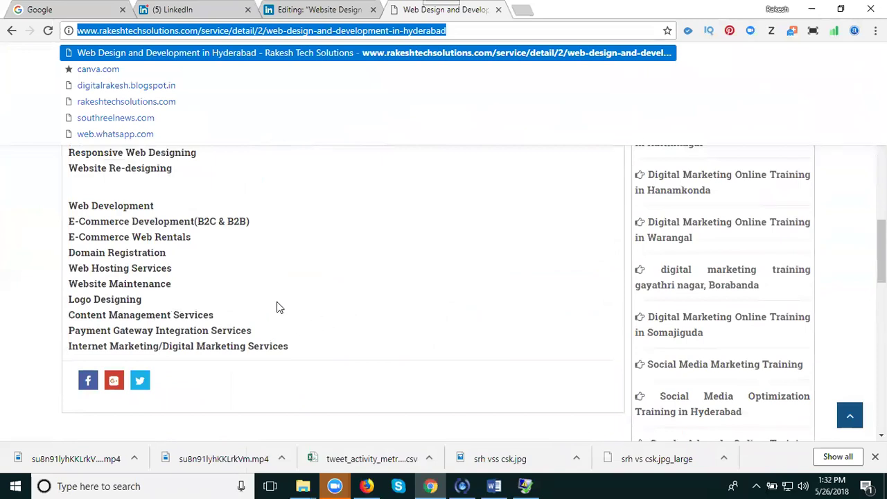
{"action": "left_click", "coordinate": [298, 297]}
{"action": "left_click", "coordinate": [322, 10]}
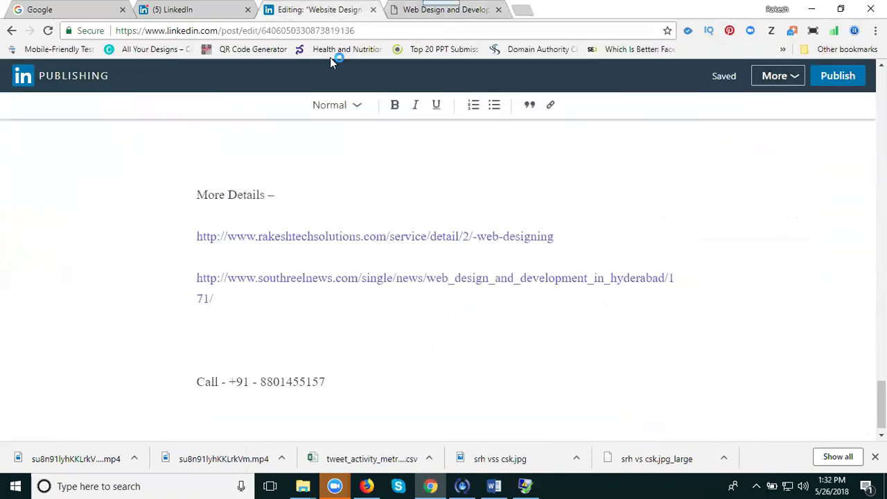
{"action": "left_click", "coordinate": [201, 248]}
{"action": "left_click_drag", "start_coordinate": [568, 236], "coordinate": [187, 239]}
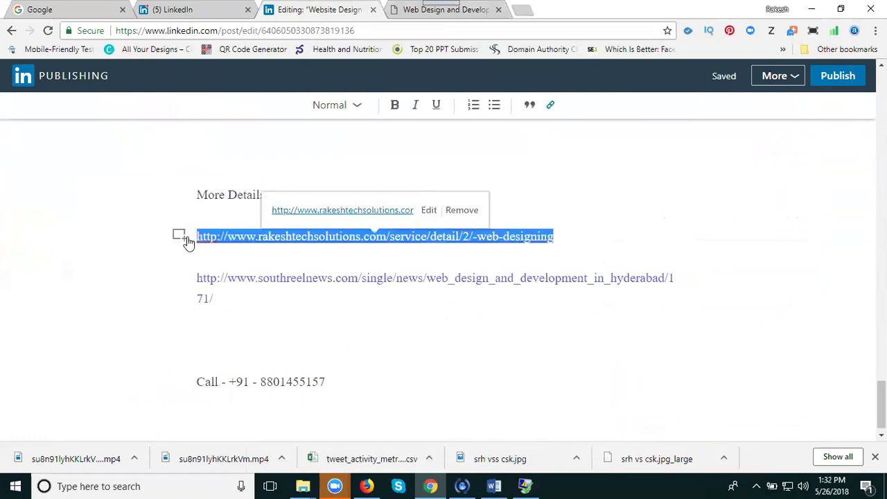
Delete the empty lines between "Website Re-designing" and "Web Development" in the article
{"action": "scroll", "coordinate": [333, 240], "scroll_direction": "up", "scroll_amount": 15}
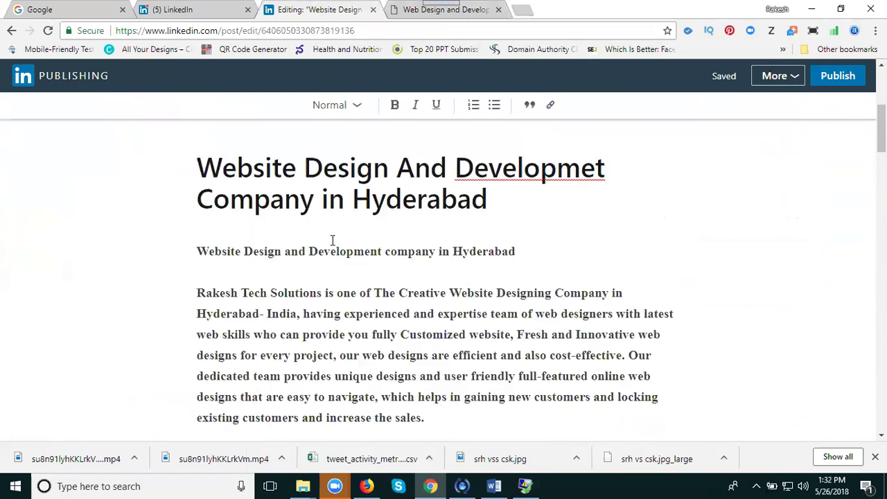
{"action": "scroll", "coordinate": [392, 295], "scroll_direction": "down", "scroll_amount": 15}
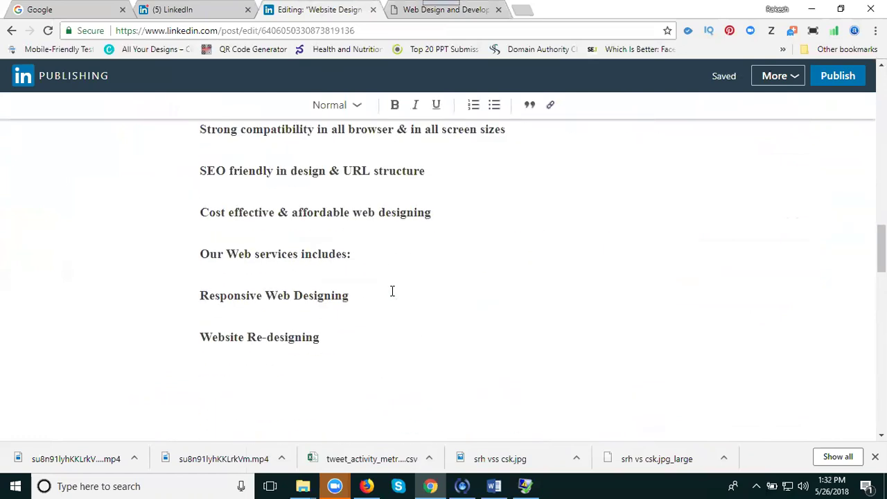
{"action": "scroll", "coordinate": [333, 281], "scroll_direction": "up", "scroll_amount": 2}
{"action": "left_click", "coordinate": [228, 199]}
{"action": "key", "text": "Delete"}
{"action": "key", "text": "Delete"}
{"action": "key", "text": "Delete"}
{"action": "key", "text": "Delete"}
{"action": "key", "text": "Delete"}
{"action": "key", "text": "Delete"}
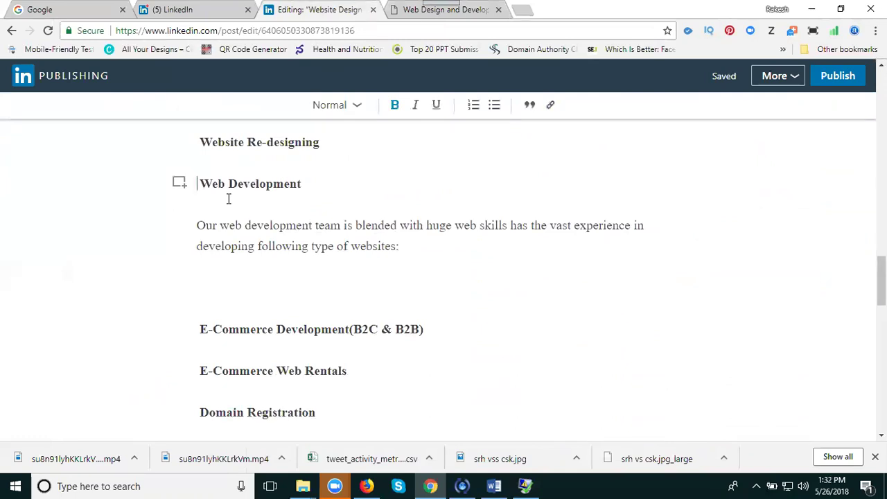
Delete the blank lines above "E-Commerce Development(B2C & B2B)" and above "More Details –"
{"action": "scroll", "coordinate": [230, 200], "scroll_direction": "down", "scroll_amount": 2}
{"action": "left_click", "coordinate": [213, 152]}
{"action": "key", "text": "Delete"}
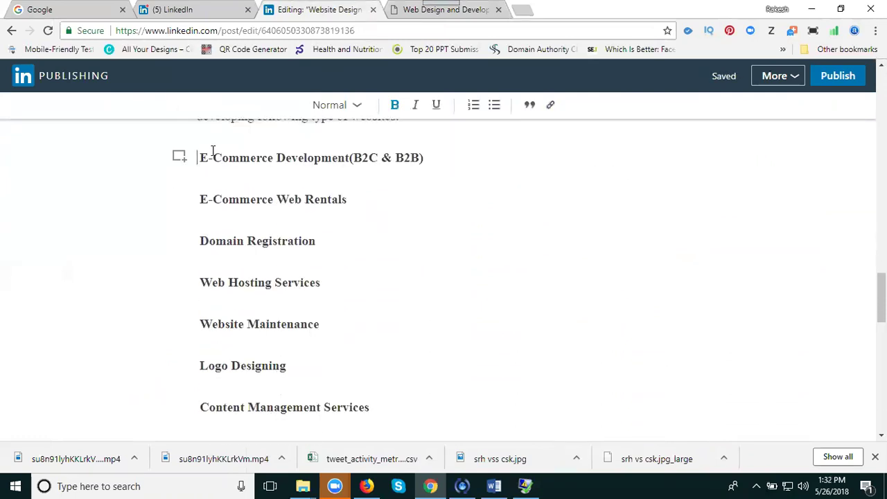
{"action": "scroll", "coordinate": [216, 154], "scroll_direction": "down", "scroll_amount": 3}
{"action": "scroll", "coordinate": [218, 156], "scroll_direction": "down", "scroll_amount": 6}
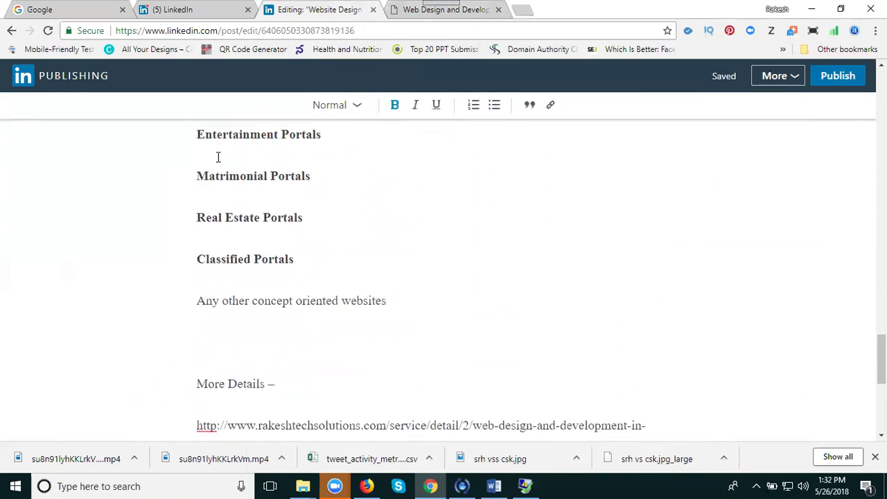
{"action": "left_click", "coordinate": [214, 218]}
{"action": "key", "text": "Delete"}
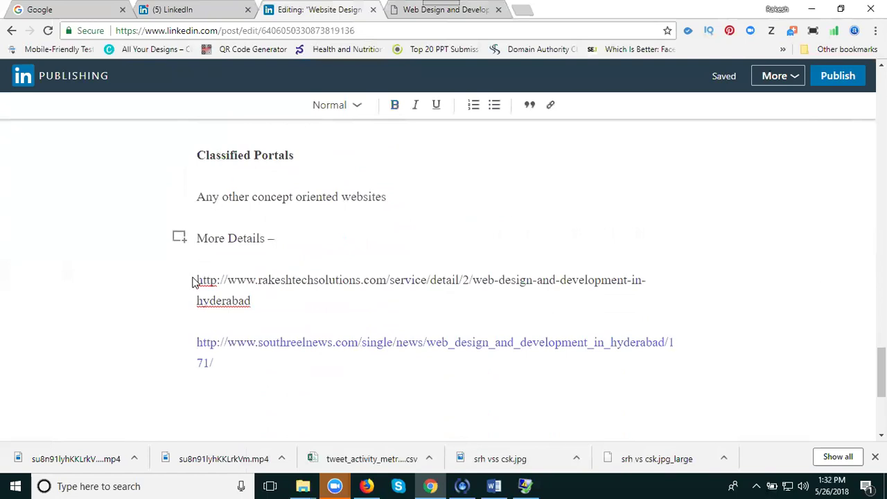
Copy the plain rakeshtechsolutions.com address under More Details and apply it as that text's hyperlink
{"action": "left_click_drag", "start_coordinate": [197, 280], "coordinate": [254, 296]}
{"action": "key", "text": "ctrl+c"}
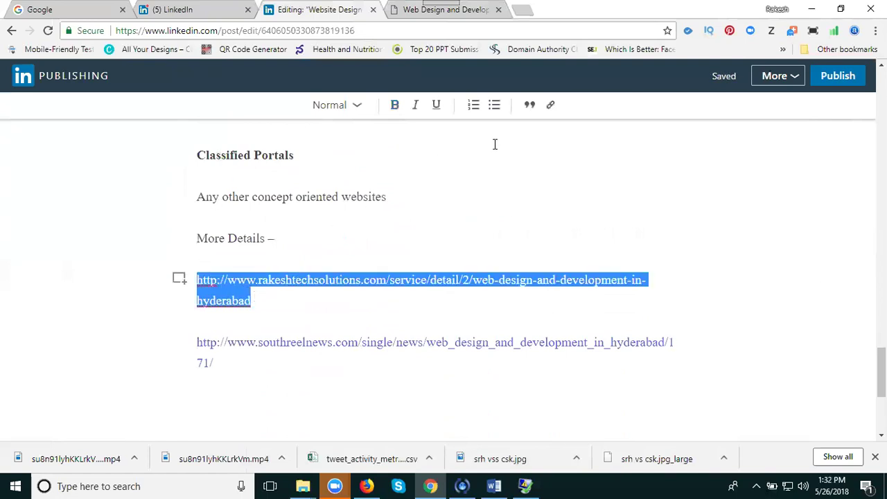
{"action": "left_click", "coordinate": [547, 108]}
{"action": "key", "text": "ctrl+v"}
{"action": "left_click", "coordinate": [502, 276]}
{"action": "left_click", "coordinate": [545, 229]}
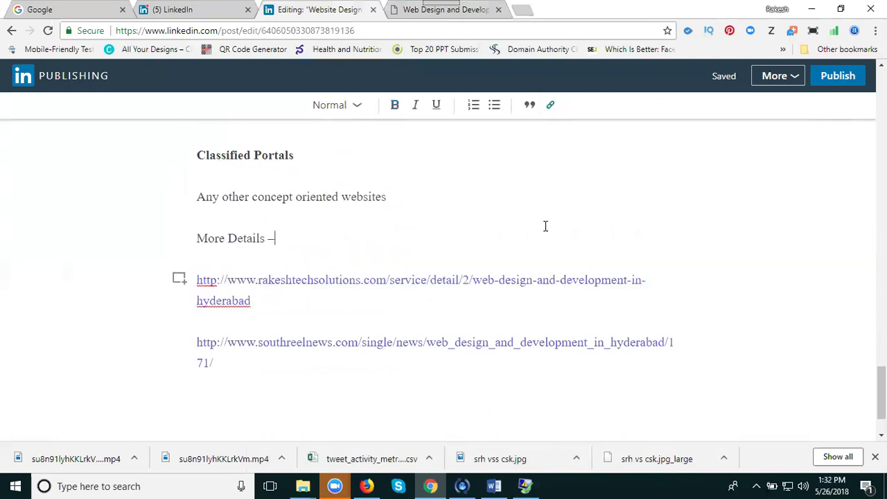
Link the body text from "Rakesh Tech Solutions is one of" through "Any other concept oriented websites" to the copied service page address
{"action": "scroll", "coordinate": [525, 229], "scroll_direction": "up", "scroll_amount": 1}
{"action": "left_click_drag", "start_coordinate": [397, 264], "coordinate": [195, 290]}
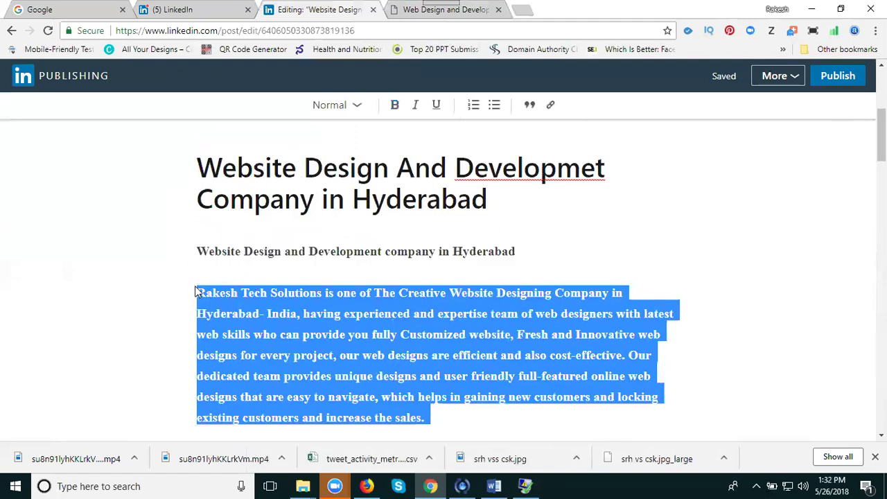
{"action": "left_click", "coordinate": [553, 109]}
{"action": "key", "text": "ctrl+v"}
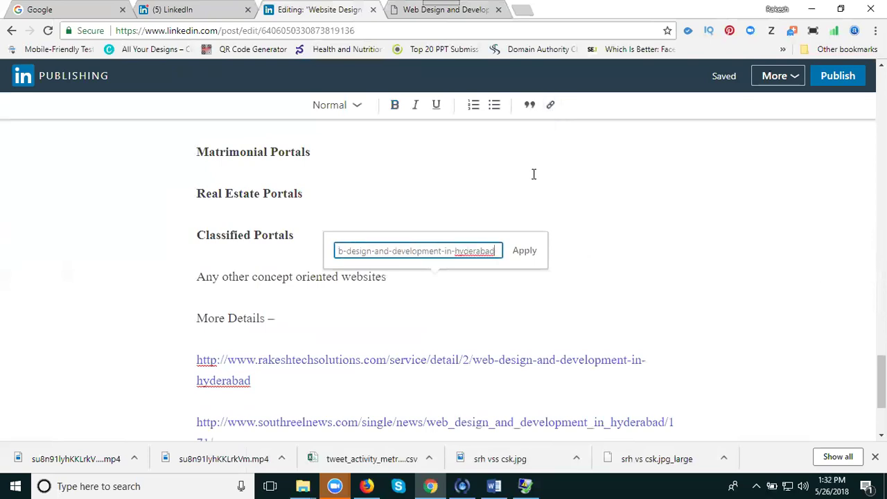
{"action": "left_click", "coordinate": [524, 251]}
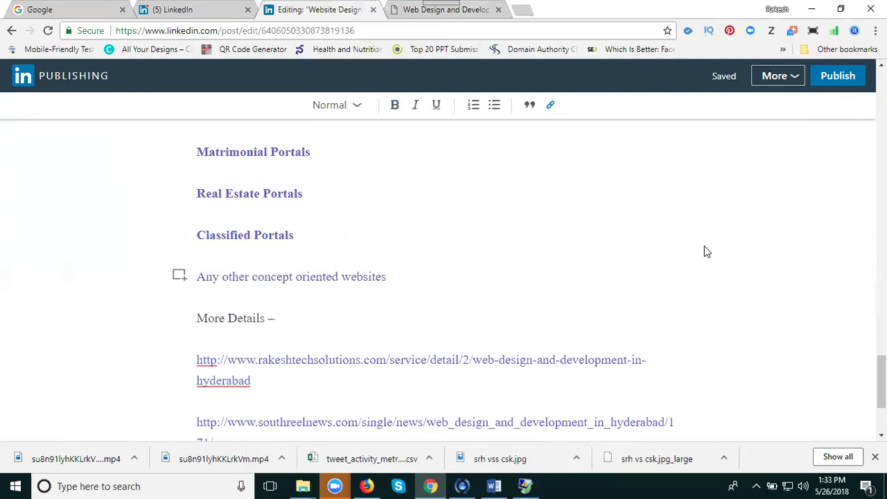
Copy the article's full headline
{"action": "scroll", "coordinate": [808, 236], "scroll_direction": "up", "scroll_amount": 10}
{"action": "scroll", "coordinate": [805, 235], "scroll_direction": "up", "scroll_amount": 10}
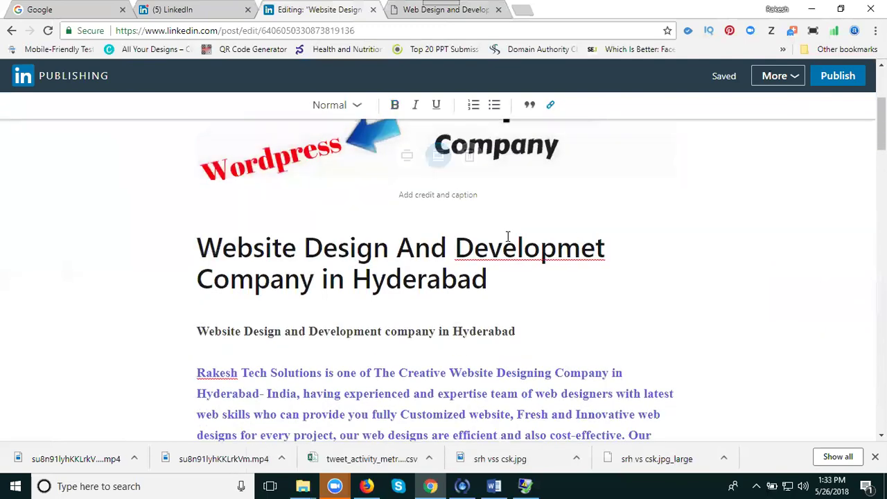
{"action": "triple_click", "coordinate": [444, 259]}
{"action": "key", "text": "ctrl+c"}
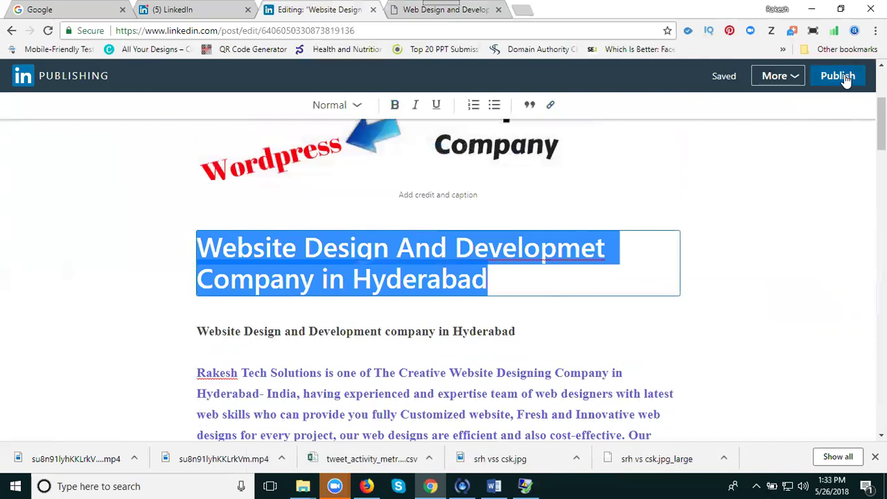
Publish the article with "Website Design And Developmet Company in Hyderabad" as the message to the network
{"action": "left_click", "coordinate": [769, 80]}
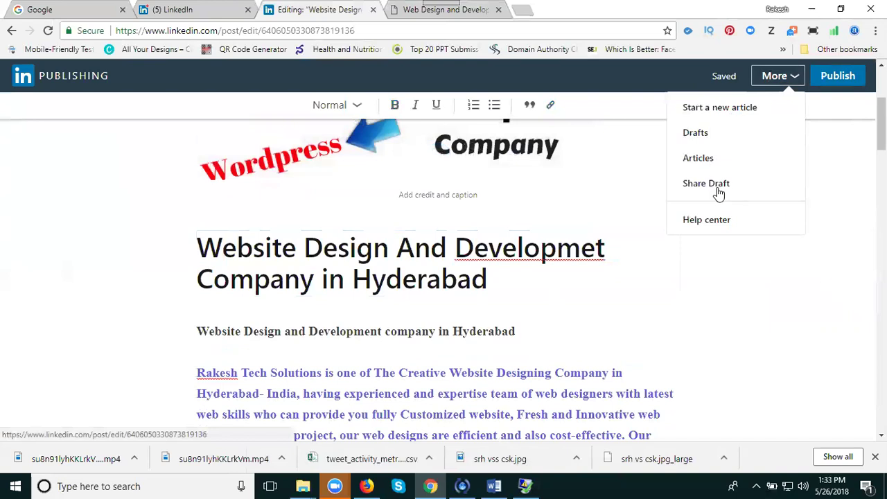
{"action": "left_click", "coordinate": [843, 80]}
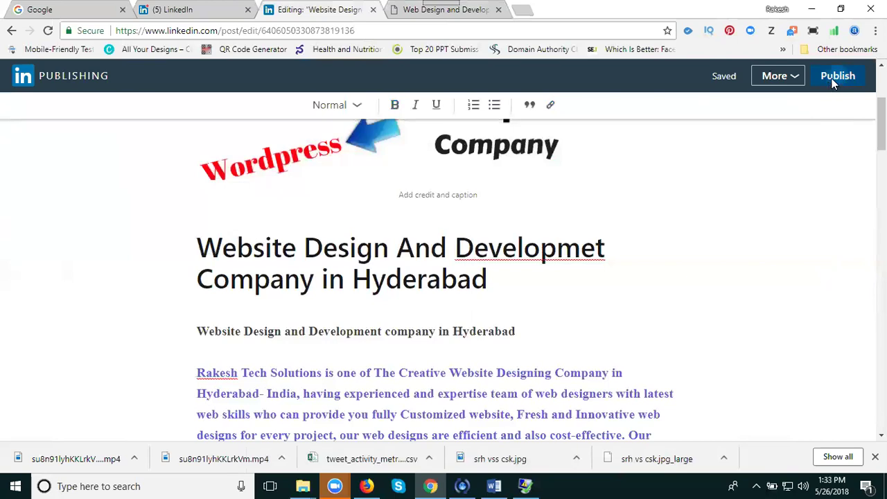
{"action": "left_click", "coordinate": [835, 78]}
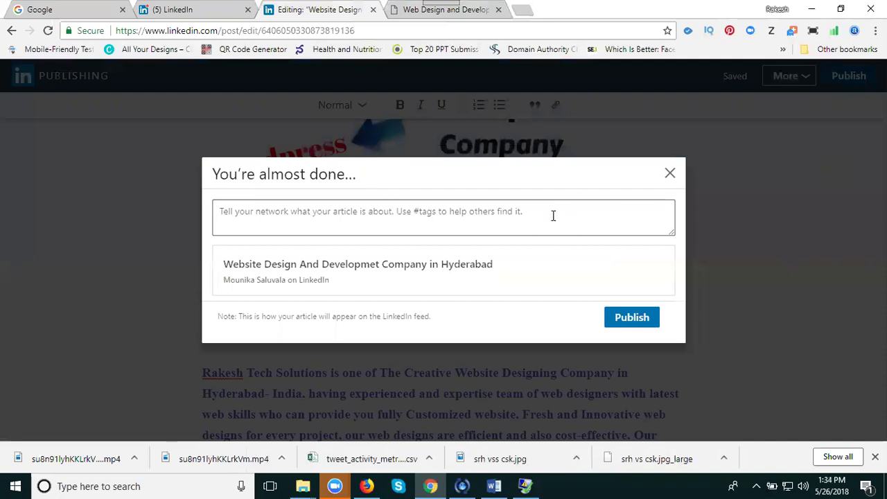
{"action": "left_click", "coordinate": [553, 216]}
{"action": "key", "text": "ctrl+v"}
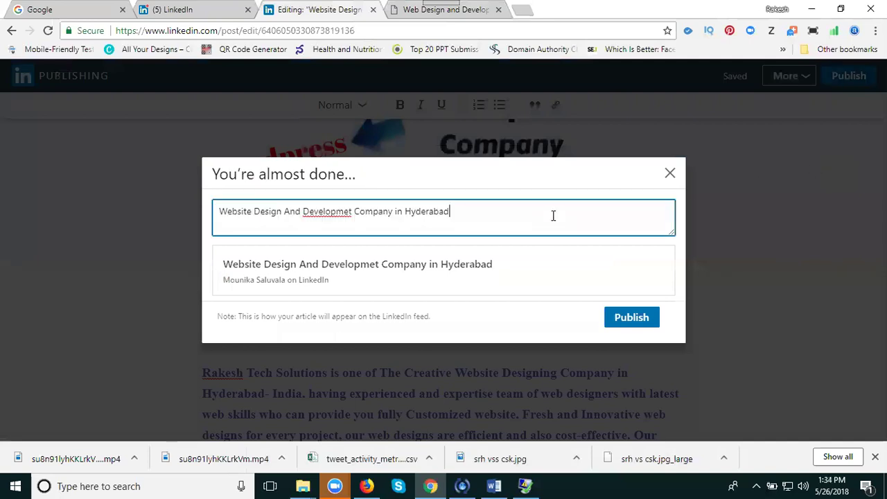
{"action": "left_click", "coordinate": [627, 322]}
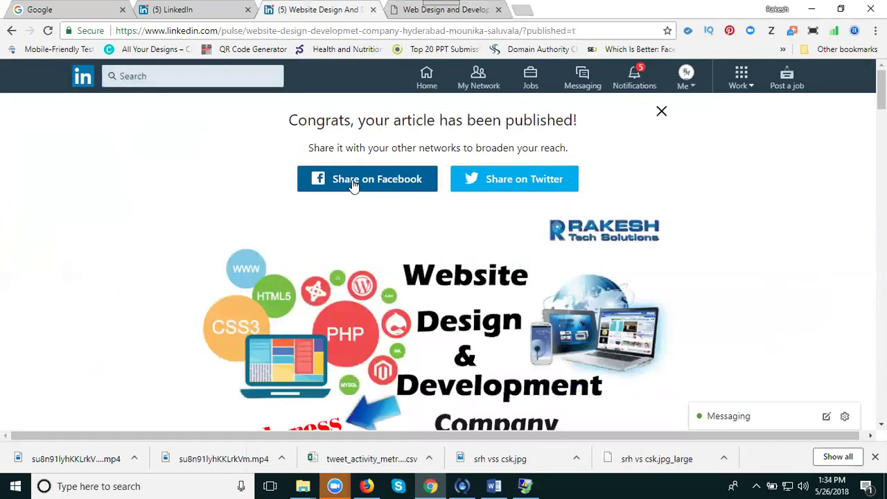
Share the published article on Twitter, turning words of its title into the hashtags #WebsiteDesign, #Developmet and #Company
{"action": "left_click", "coordinate": [524, 184]}
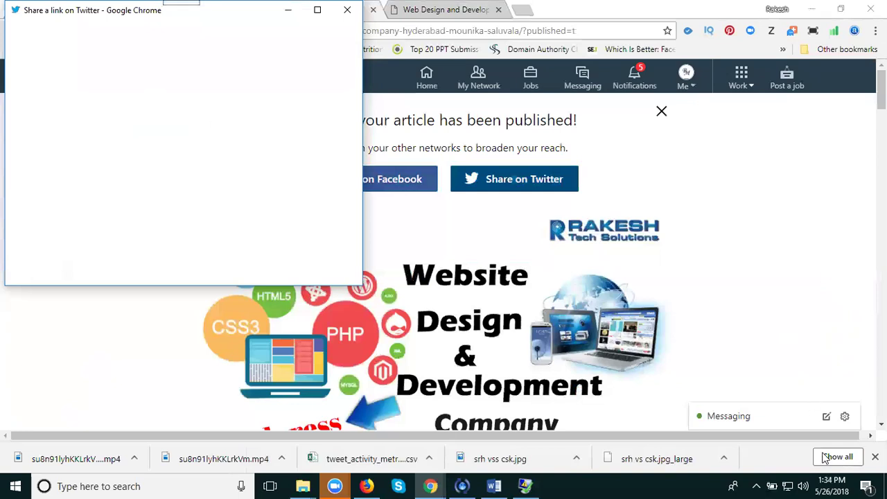
{"action": "left_click", "coordinate": [23, 104]}
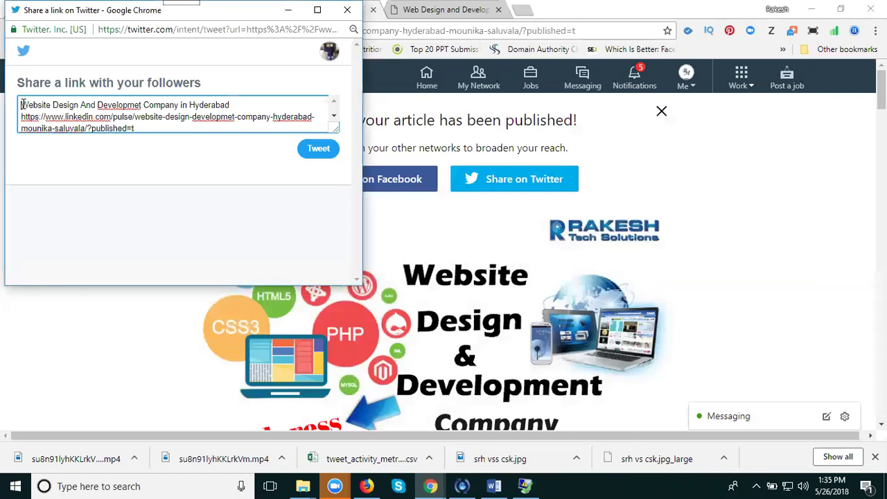
{"action": "type", "text": "#"}
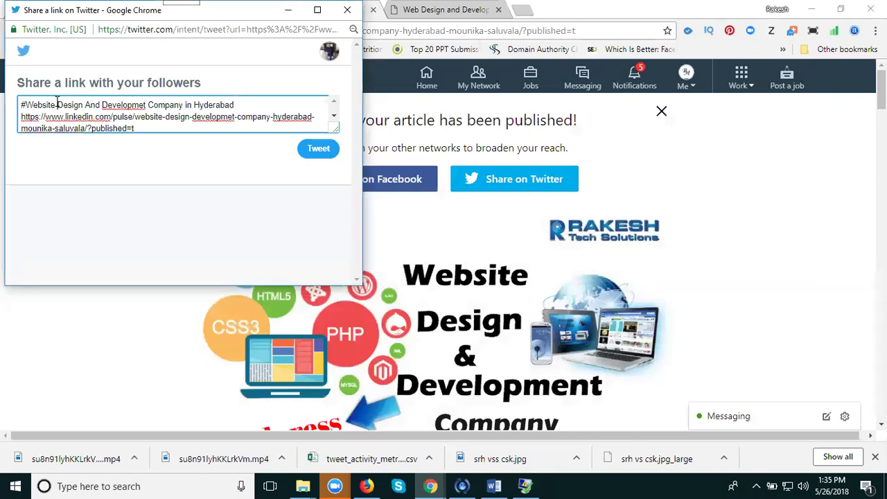
{"action": "left_click", "coordinate": [57, 104]}
{"action": "key", "text": "BackSpace"}
{"action": "left_click", "coordinate": [100, 105]}
{"action": "type", "text": "#"}
{"action": "left_click", "coordinate": [151, 104]}
{"action": "type", "text": "#"}
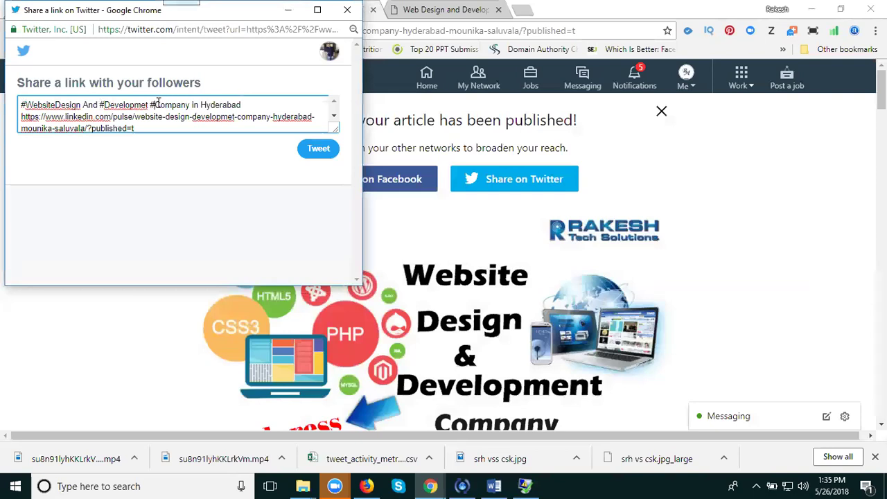
{"action": "type", "text": "#"}
{"action": "left_click", "coordinate": [318, 150]}
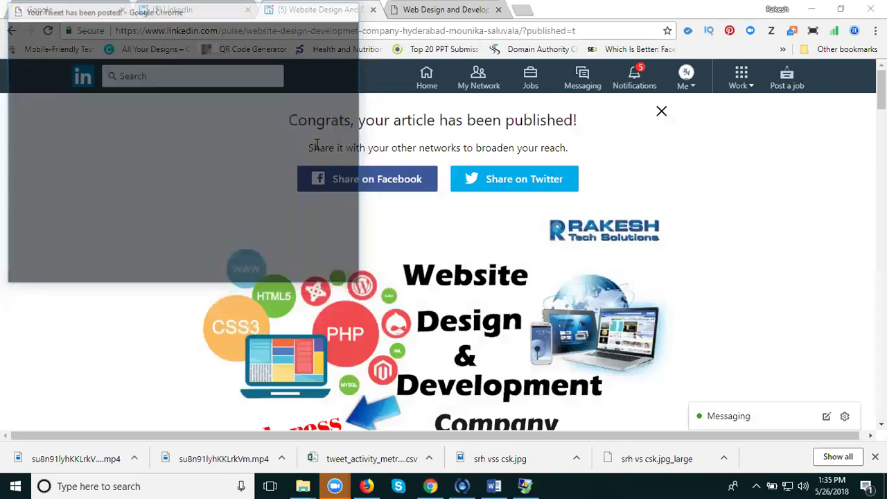
Open the Facebook page facebook.com/digitalrakeshseo in a new browser tab
{"action": "left_click", "coordinate": [524, 10]}
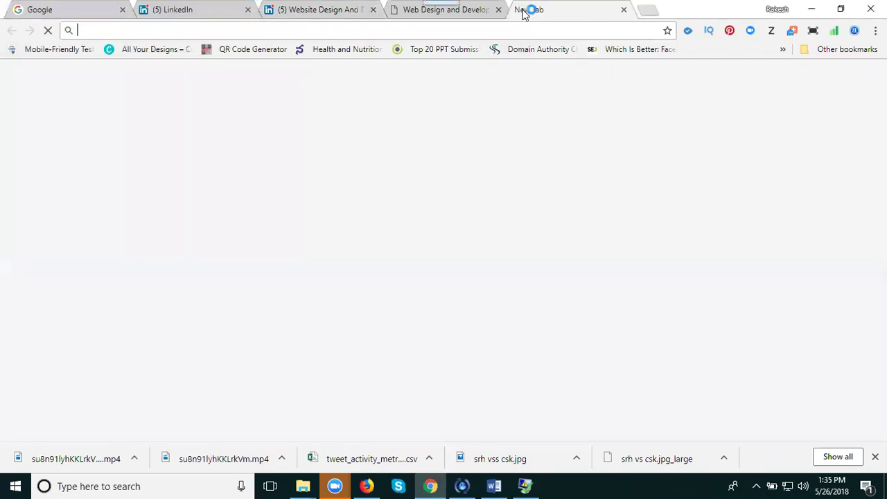
{"action": "type", "text": "facebook.com/"}
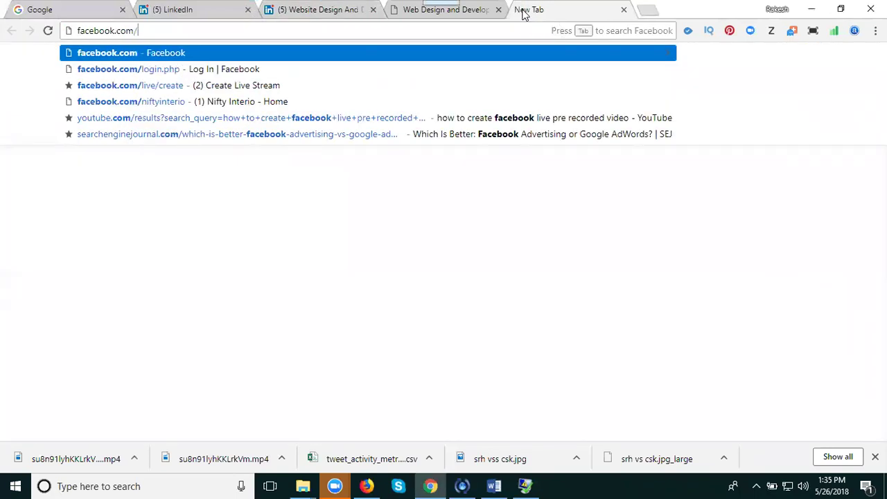
{"action": "type", "text": "digitalrakeshse"}
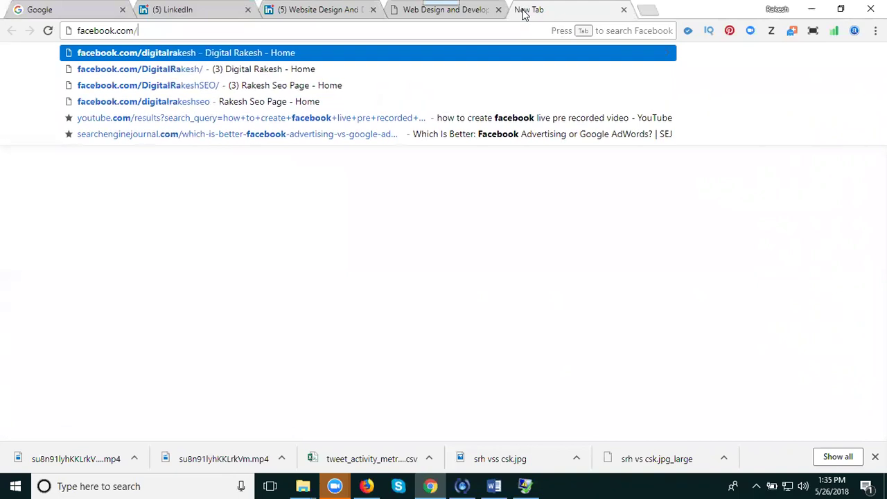
{"action": "type", "text": "o"}
{"action": "key", "text": "Return"}
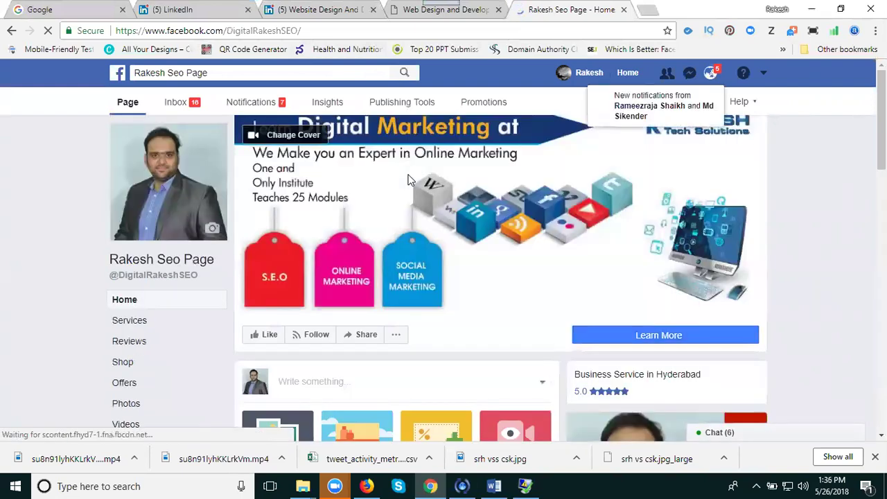
Check the publishing source of the newest post on the Facebook page and open the LinkedIn article it links to
{"action": "scroll", "coordinate": [409, 179], "scroll_direction": "down", "scroll_amount": 10}
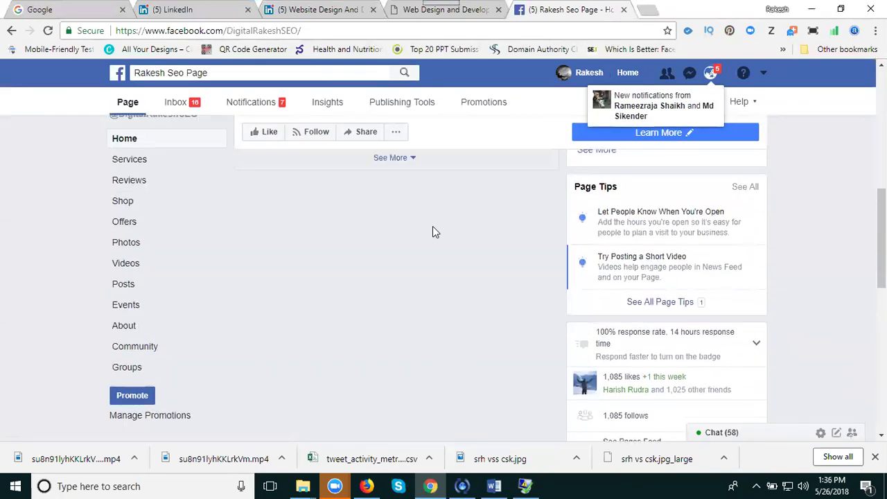
{"action": "scroll", "coordinate": [432, 229], "scroll_direction": "down", "scroll_amount": 6}
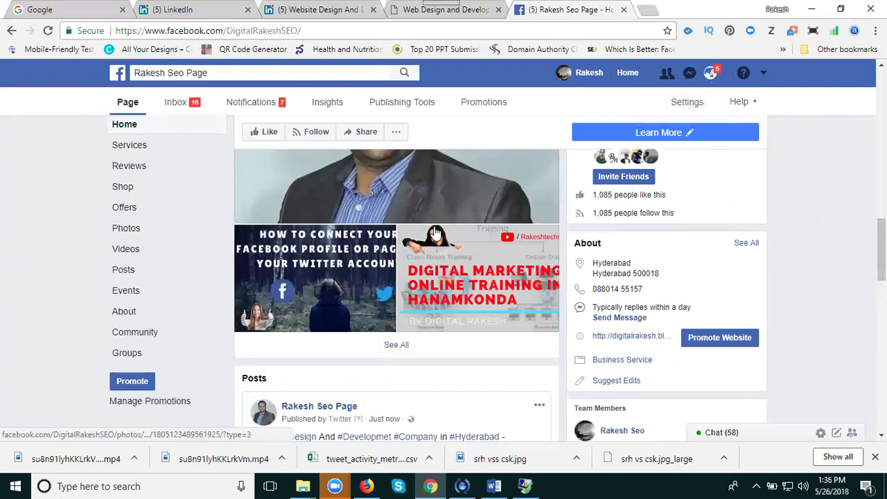
{"action": "scroll", "coordinate": [434, 228], "scroll_direction": "down", "scroll_amount": 4}
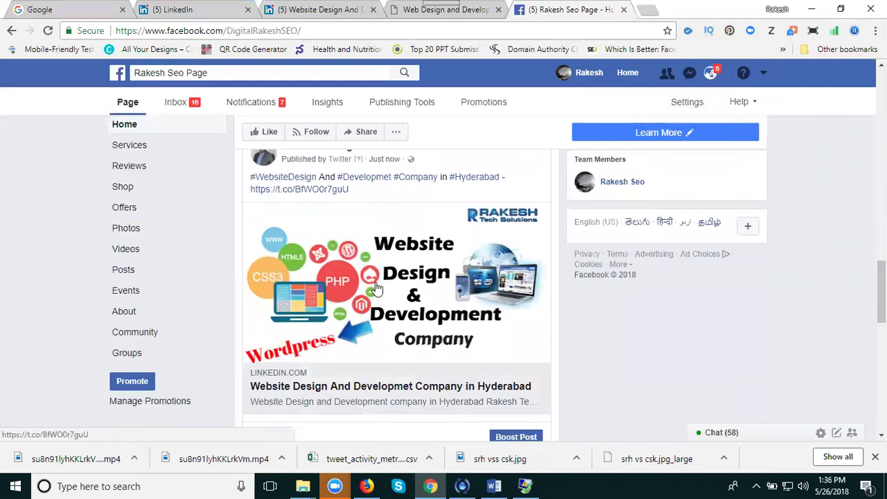
{"action": "scroll", "coordinate": [376, 287], "scroll_direction": "up", "scroll_amount": 1}
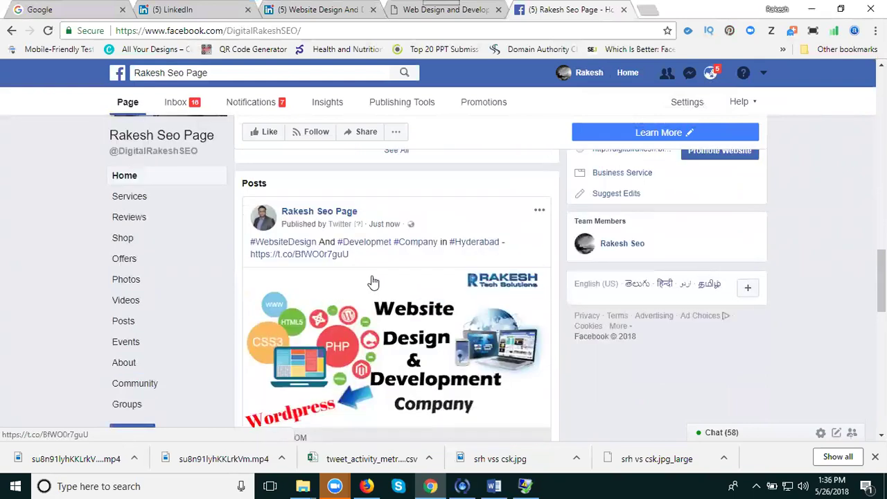
{"action": "mouse_move", "coordinate": [347, 231]}
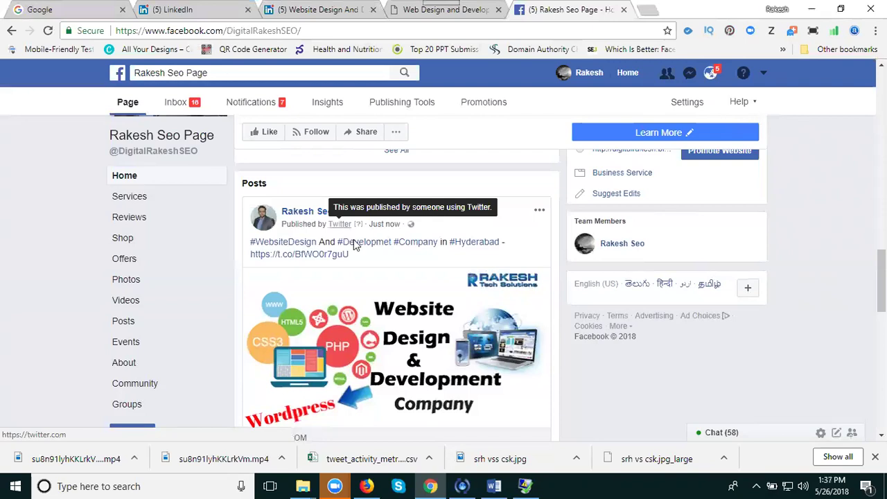
{"action": "left_click", "coordinate": [358, 298]}
{"action": "left_click", "coordinate": [284, 33]}
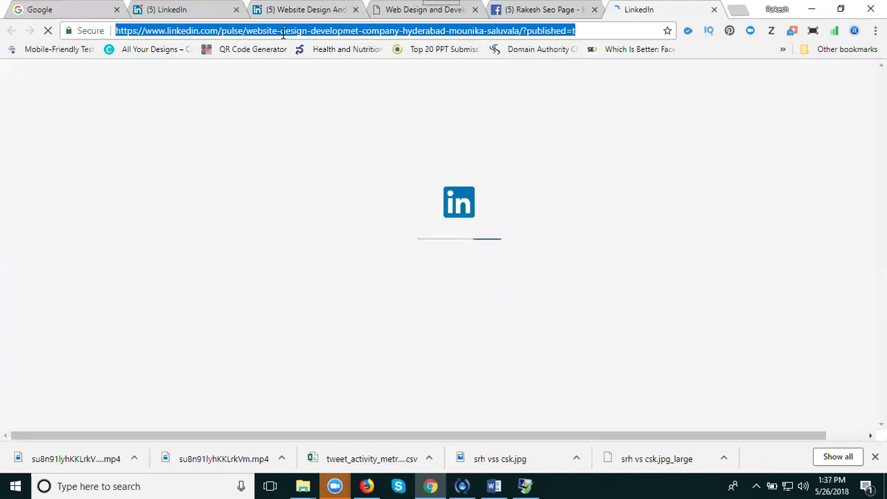
{"action": "left_click", "coordinate": [283, 32]}
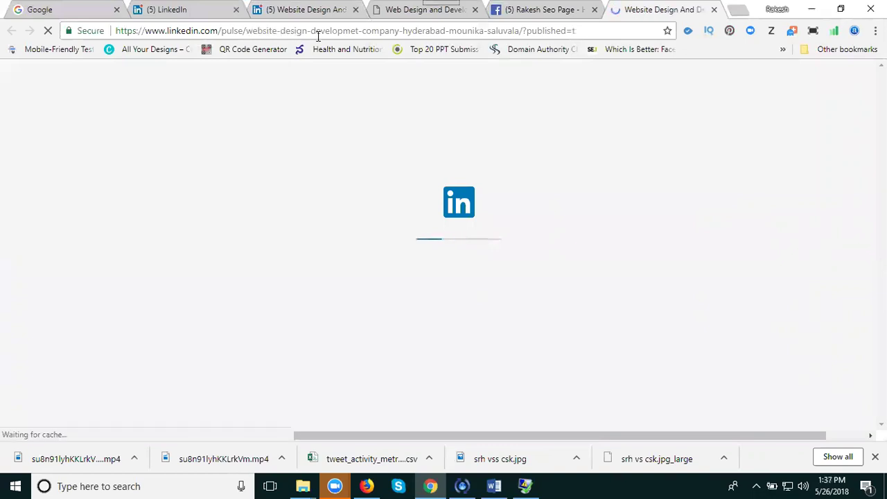